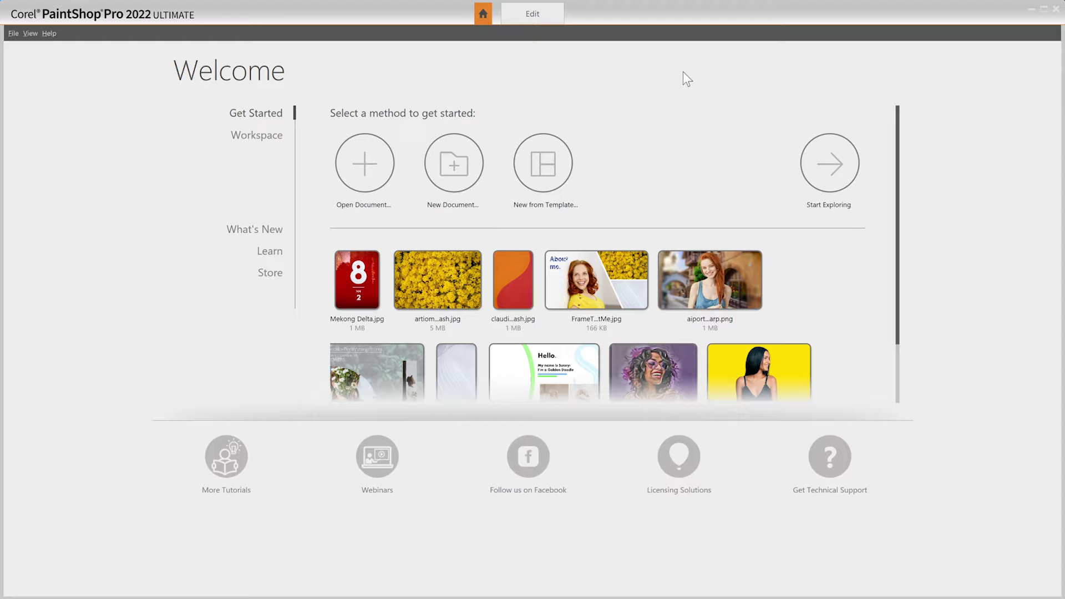
# Step: Browse the New From Template options in the New Image dialog, then cancel without creating anything
pyautogui.click(459, 168)
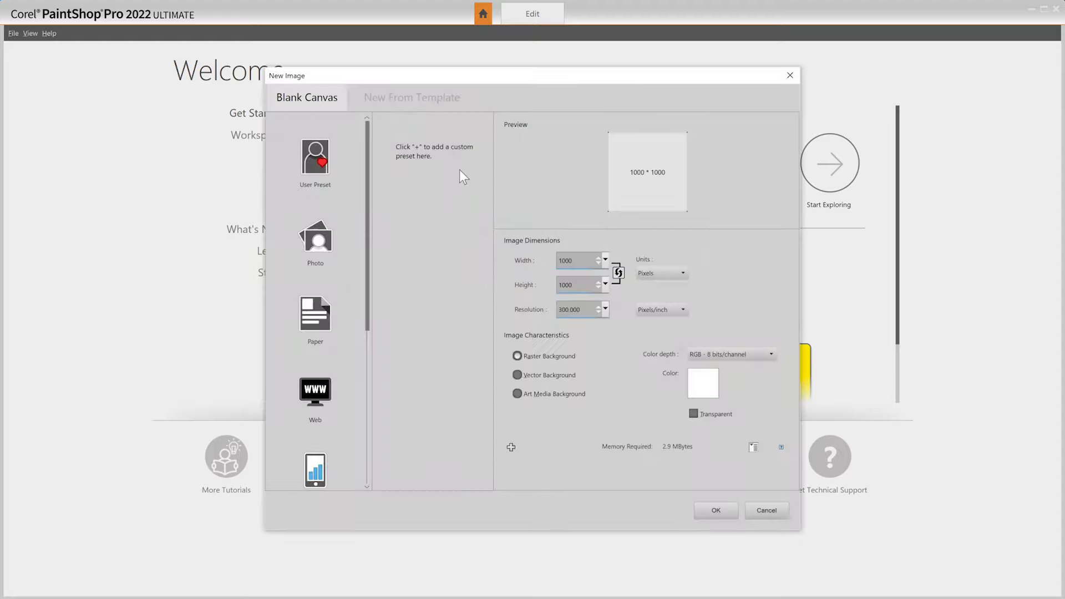
pyautogui.click(425, 98)
pyautogui.scroll(-12, 432, 233)
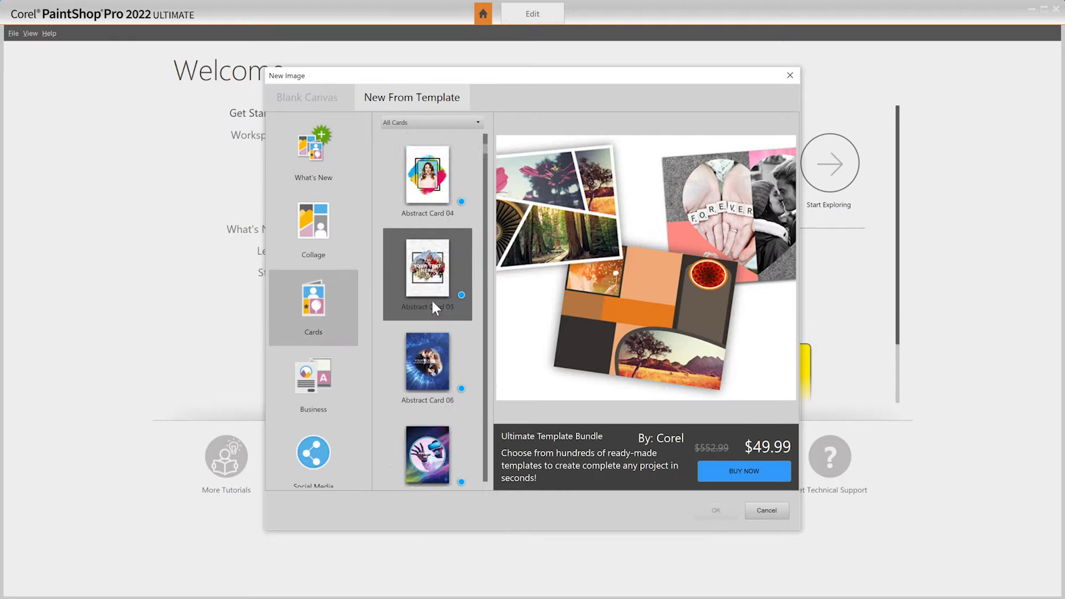
pyautogui.click(766, 509)
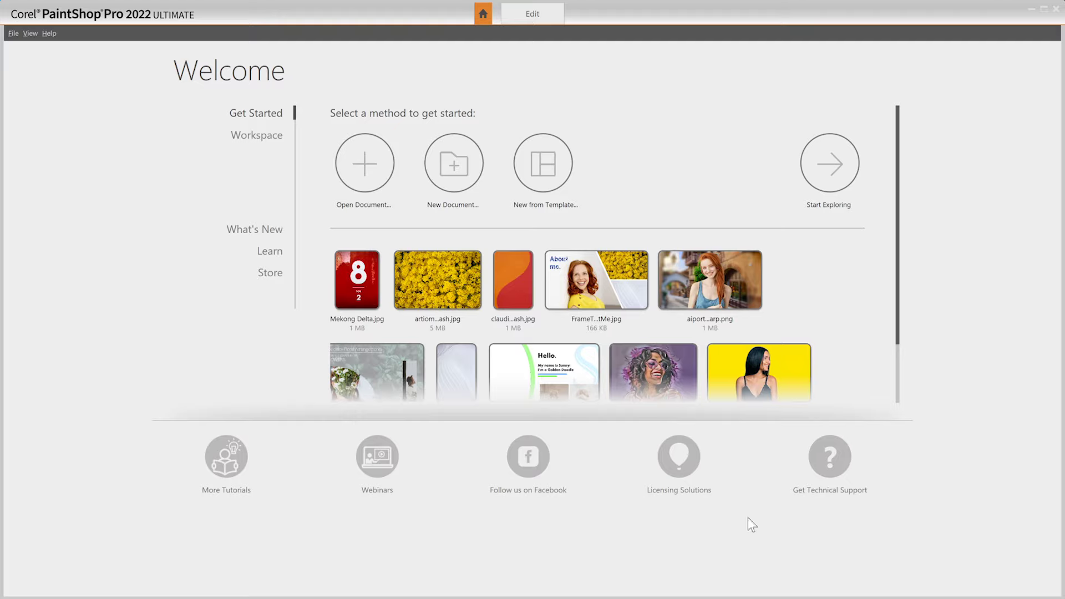
# Step: View the Welcome screen's workspace layouts, Get Started page and What's New section
pyautogui.click(277, 137)
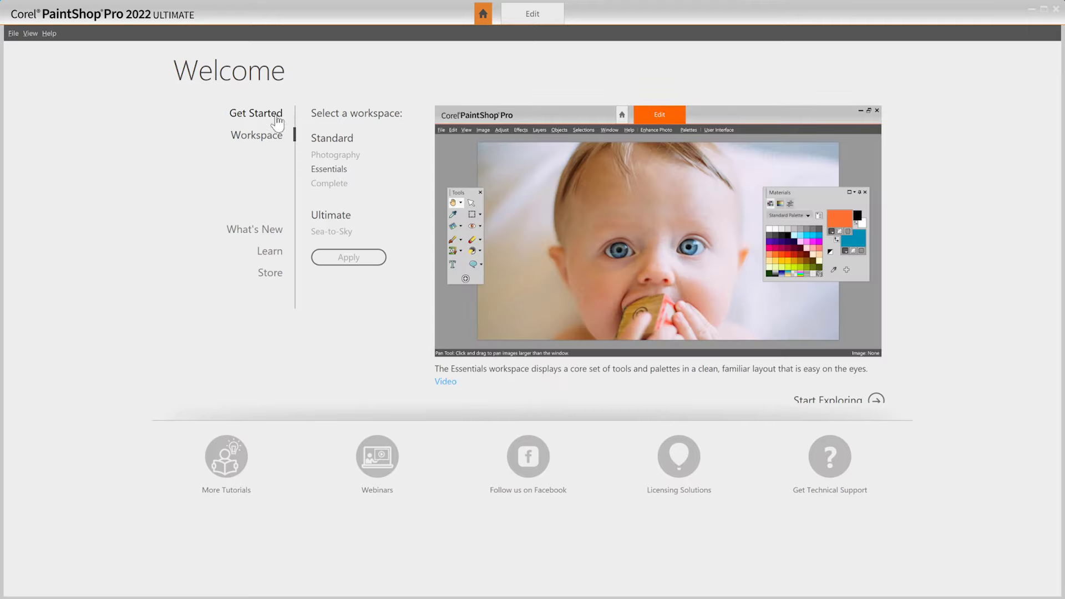
pyautogui.click(276, 114)
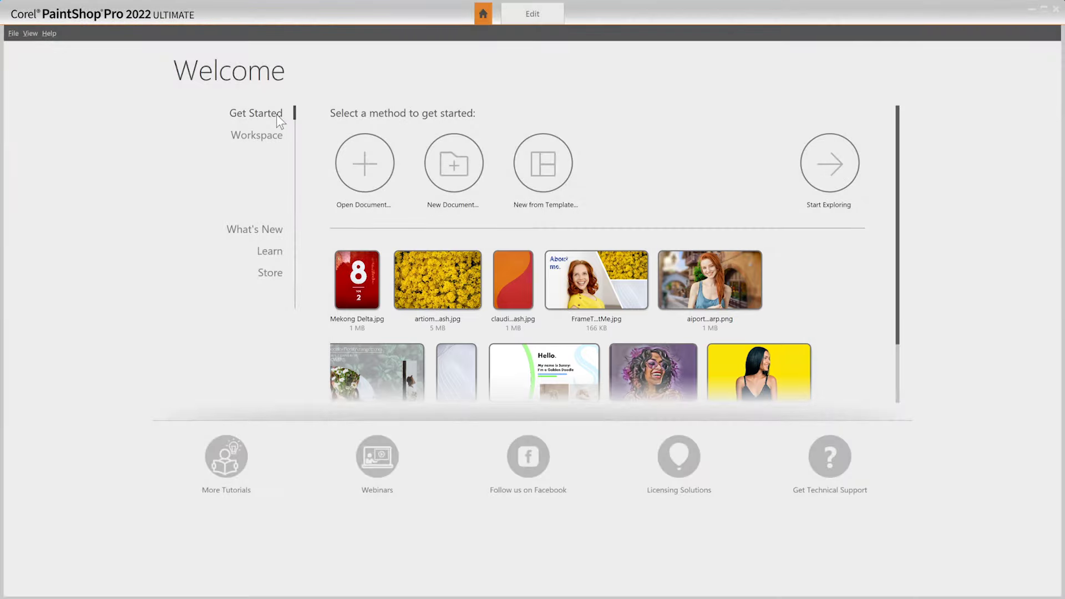
pyautogui.click(275, 227)
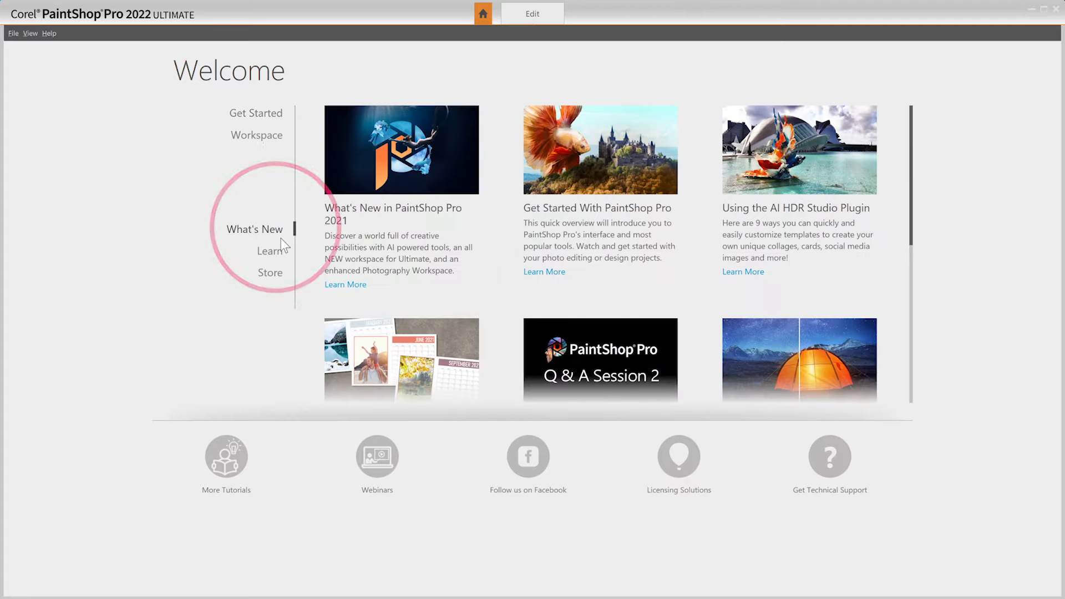
pyautogui.scroll(-10, 506, 287)
# Step: Browse the Learn tutorials, then scroll through the Store's add-on products
pyautogui.click(281, 252)
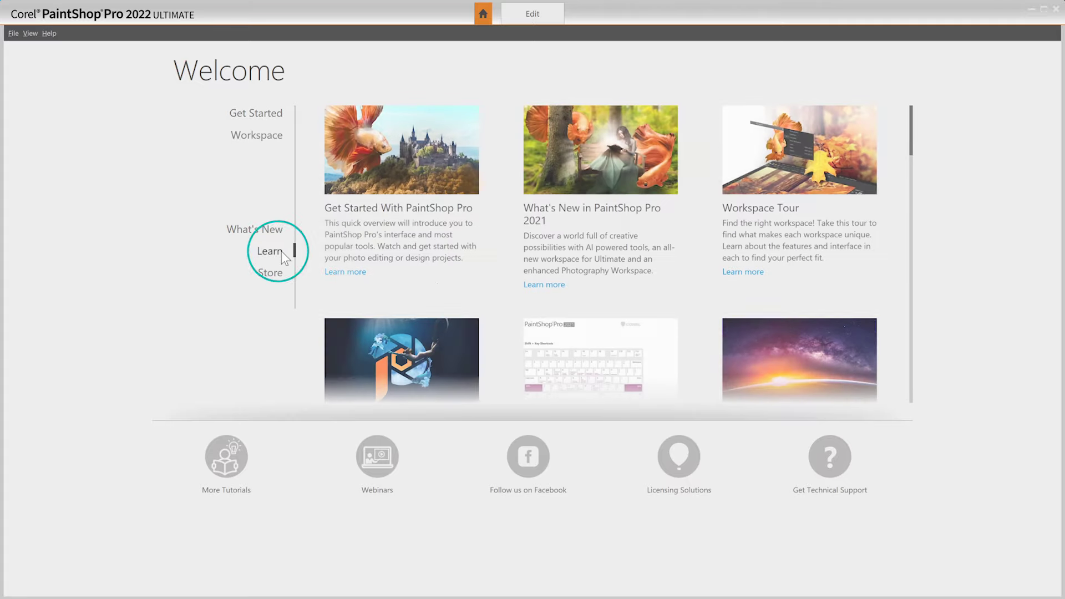
pyautogui.scroll(-8, 503, 283)
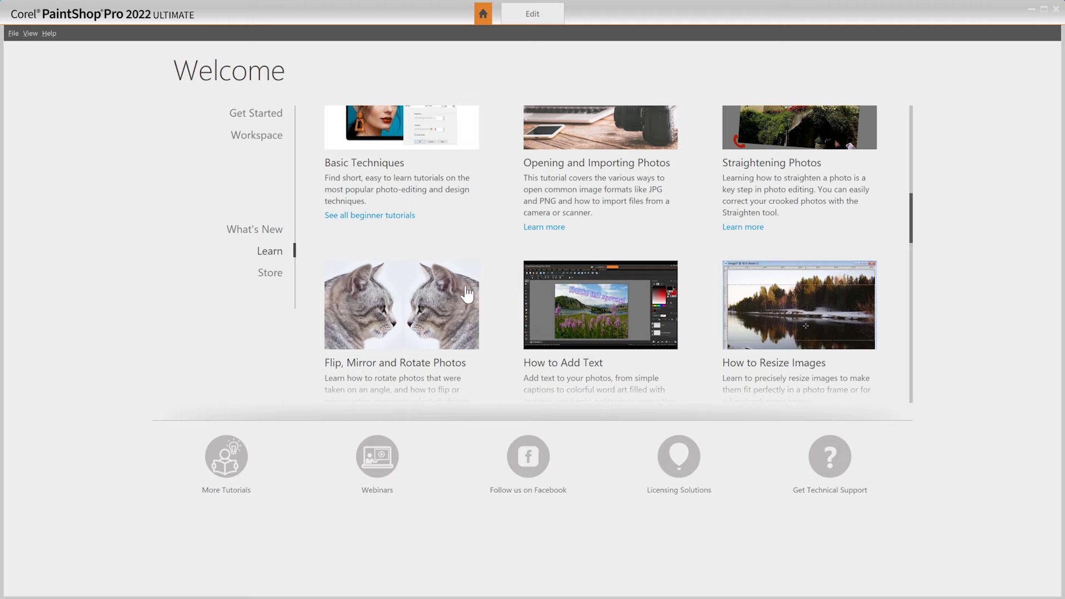
pyautogui.click(273, 271)
pyautogui.scroll(-3, 632, 301)
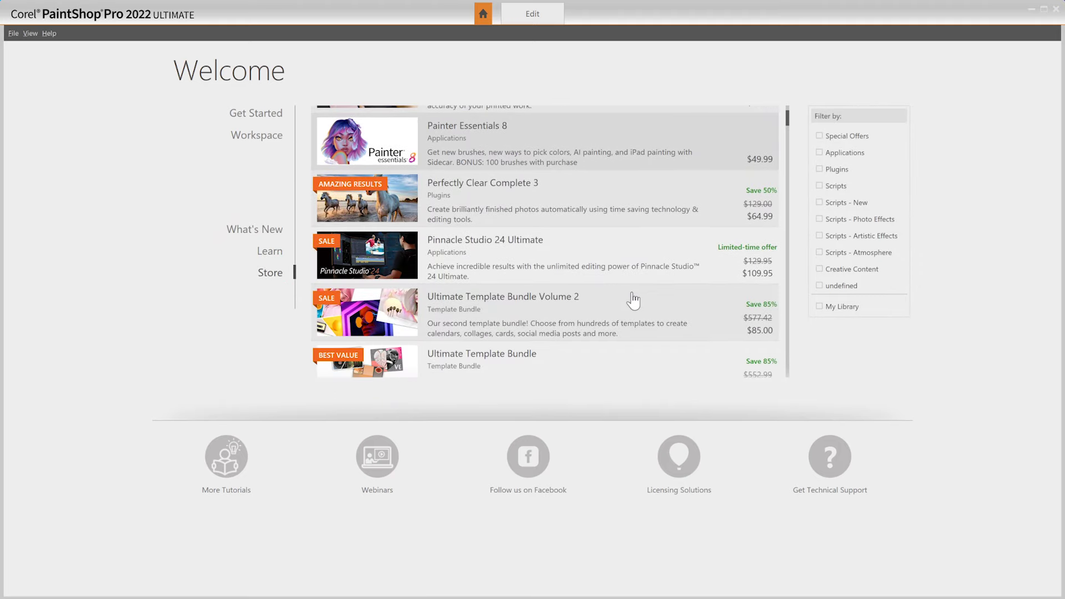
pyautogui.scroll(-3, 632, 301)
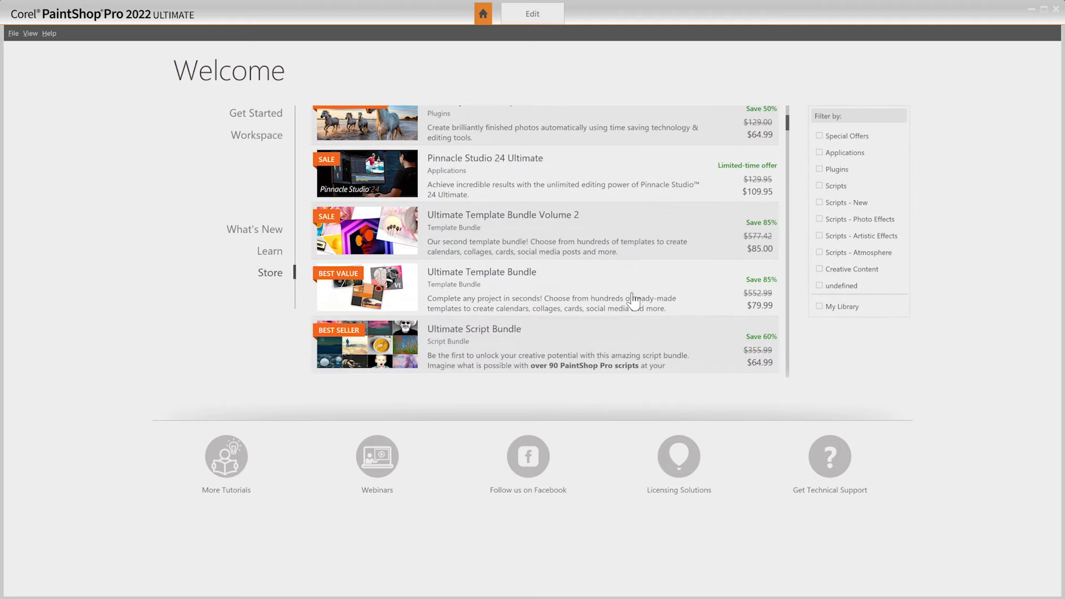
pyautogui.scroll(-6, 633, 302)
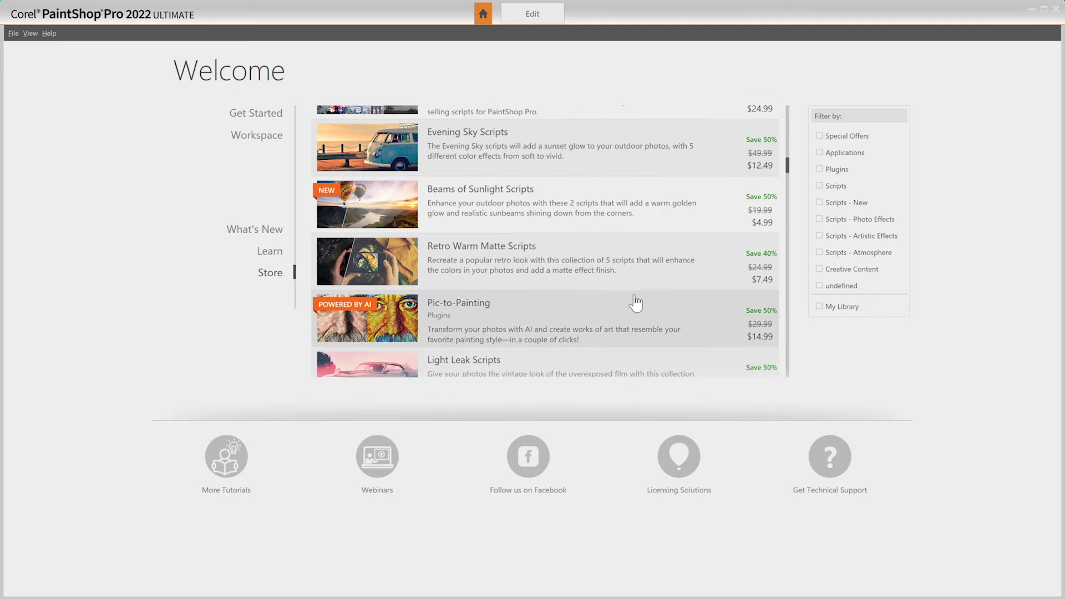
pyautogui.scroll(-5, 634, 302)
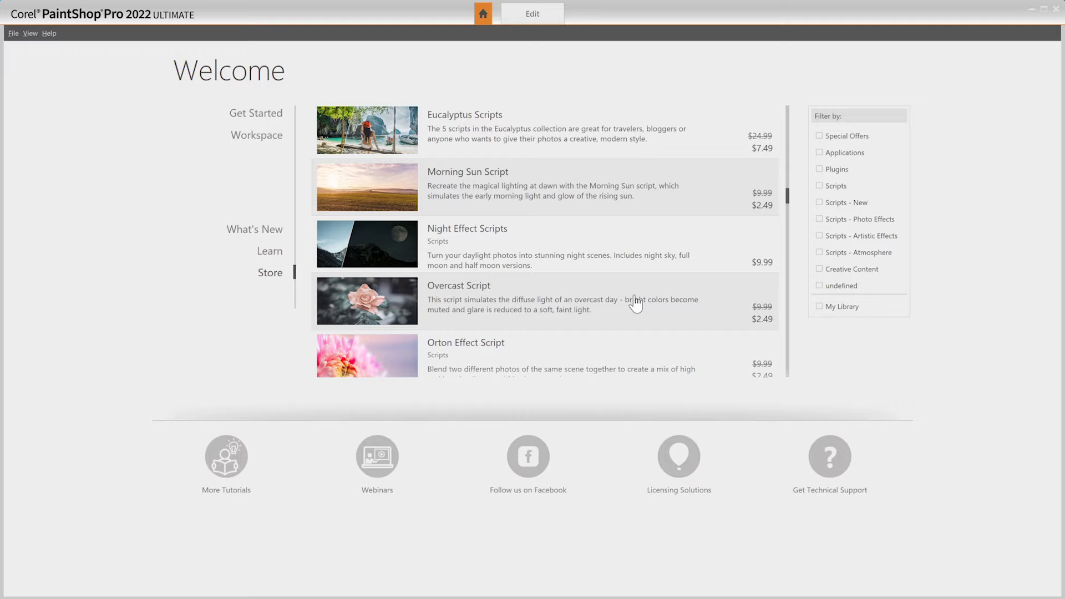
# Step: Open the Mekong Delta photo from the Get Started page
pyautogui.click(240, 114)
pyautogui.click(370, 170)
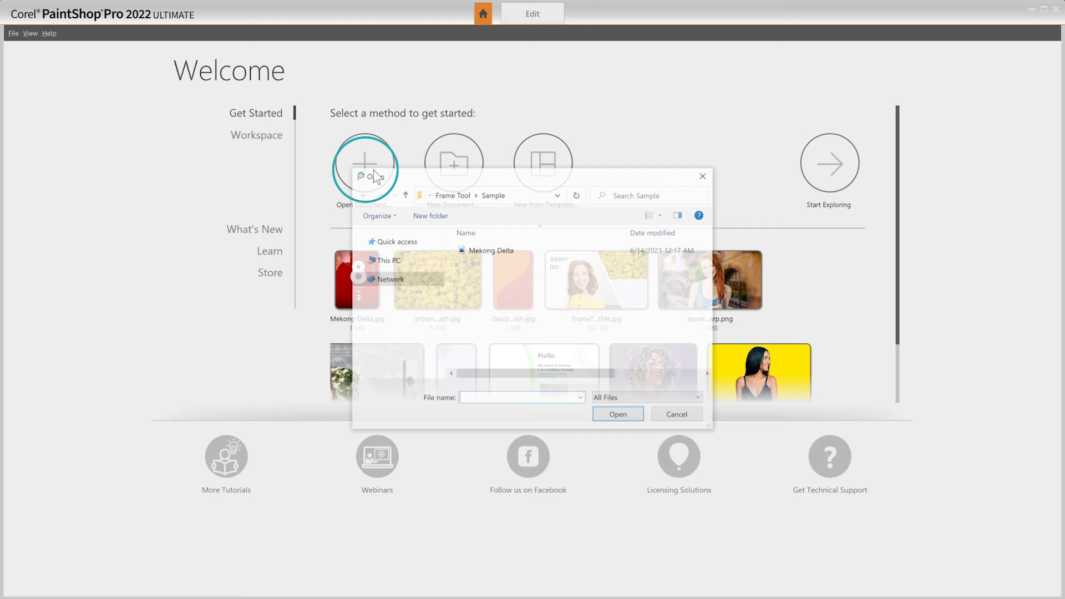
pyautogui.click(481, 254)
pyautogui.click(617, 417)
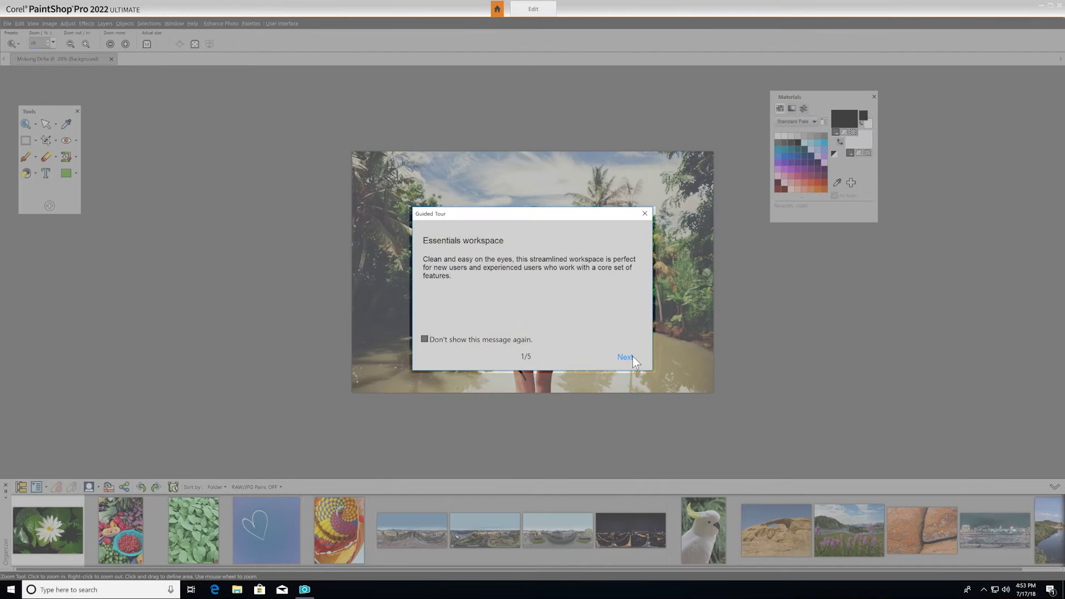
# Step: Step through the Guided Tour tips to its final page
pyautogui.click(633, 356)
pyautogui.click(632, 358)
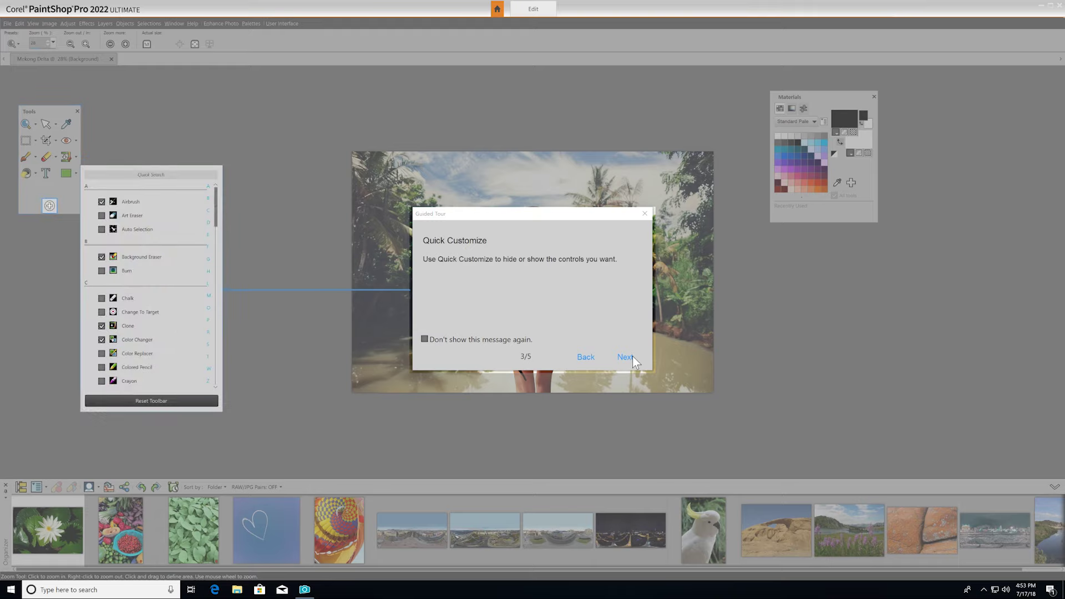
pyautogui.click(625, 357)
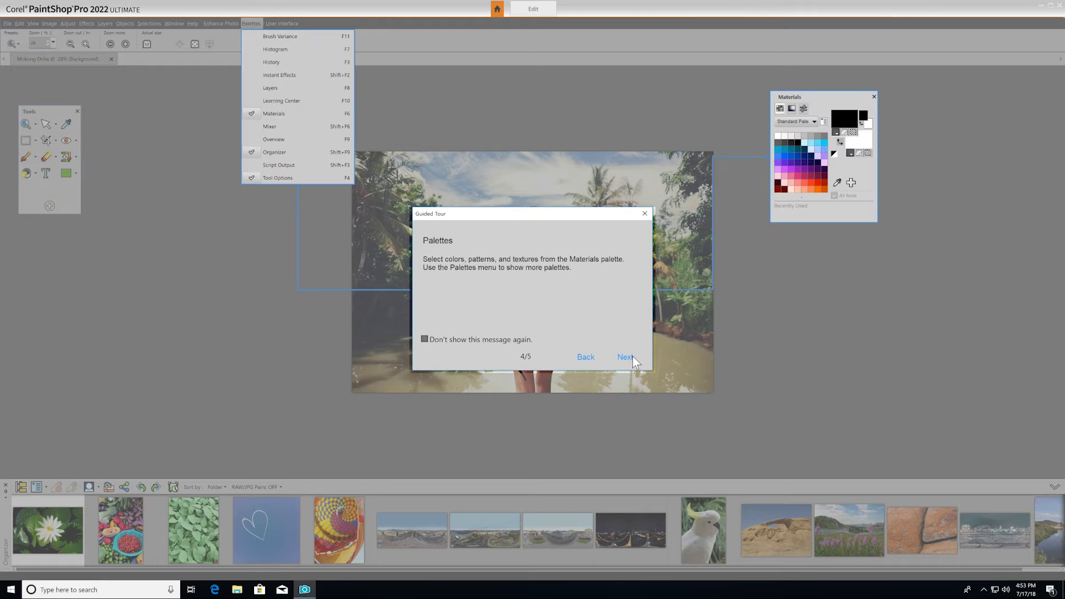
pyautogui.click(633, 356)
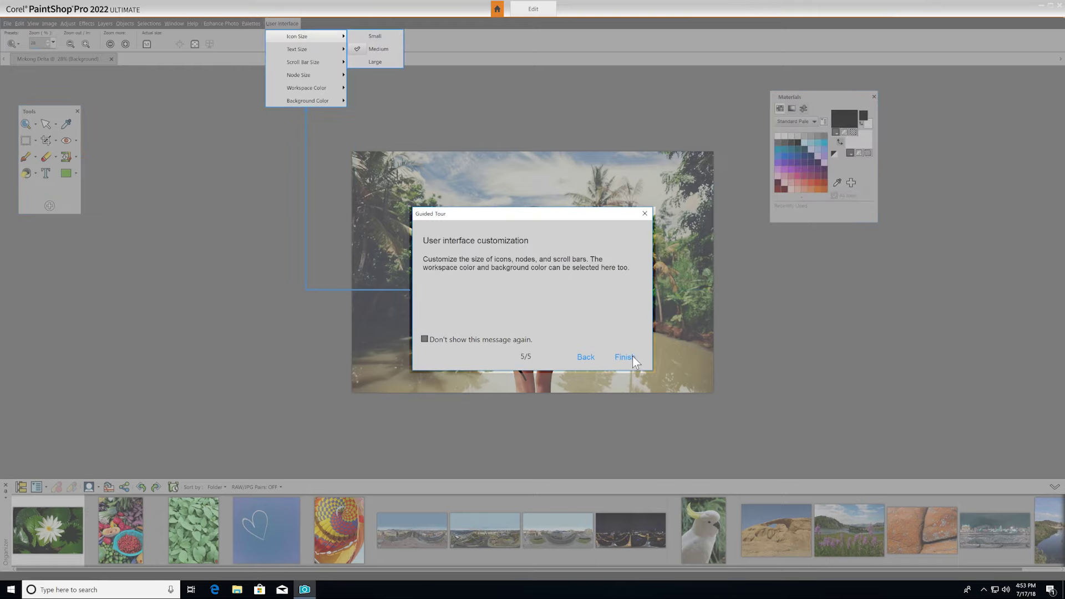
pyautogui.click(632, 356)
# Step: Finish the guided tour and switch to the Complete workspace layout
pyautogui.click(625, 357)
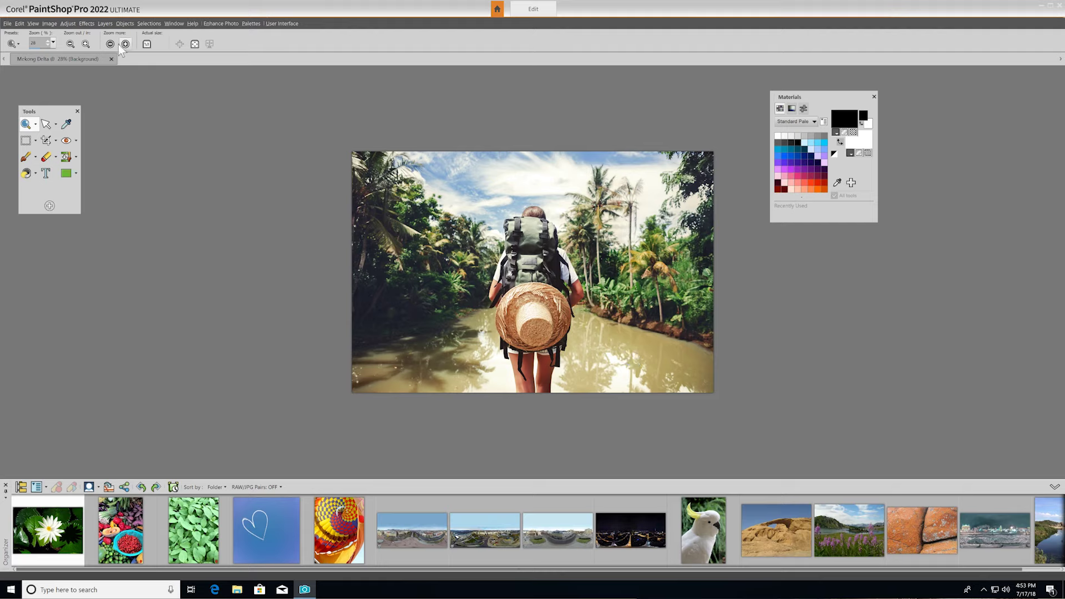
pyautogui.click(7, 23)
pyautogui.moveTo(78, 360)
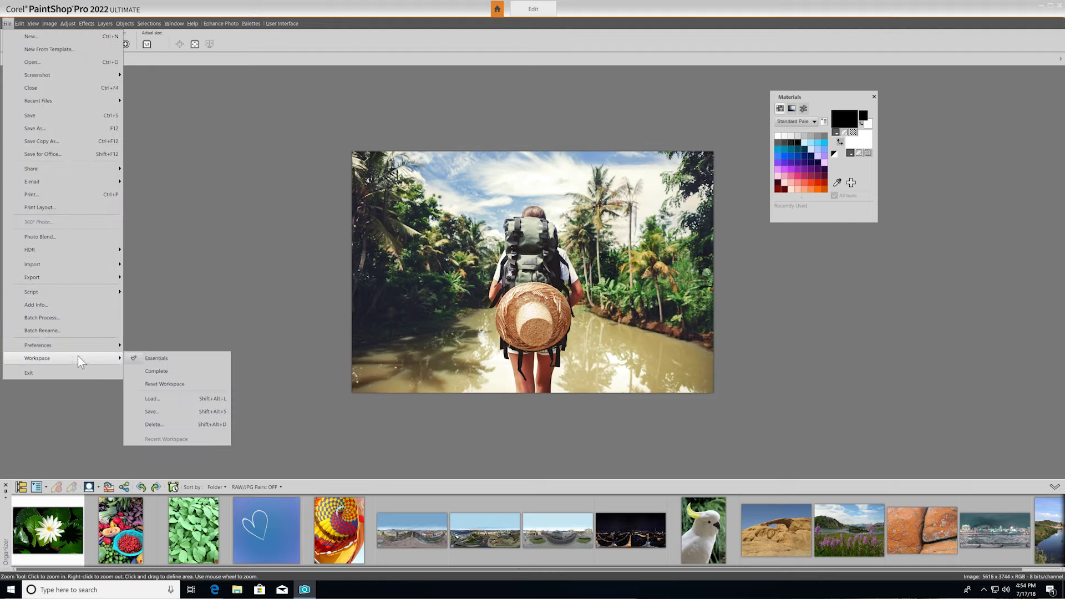
pyautogui.click(198, 372)
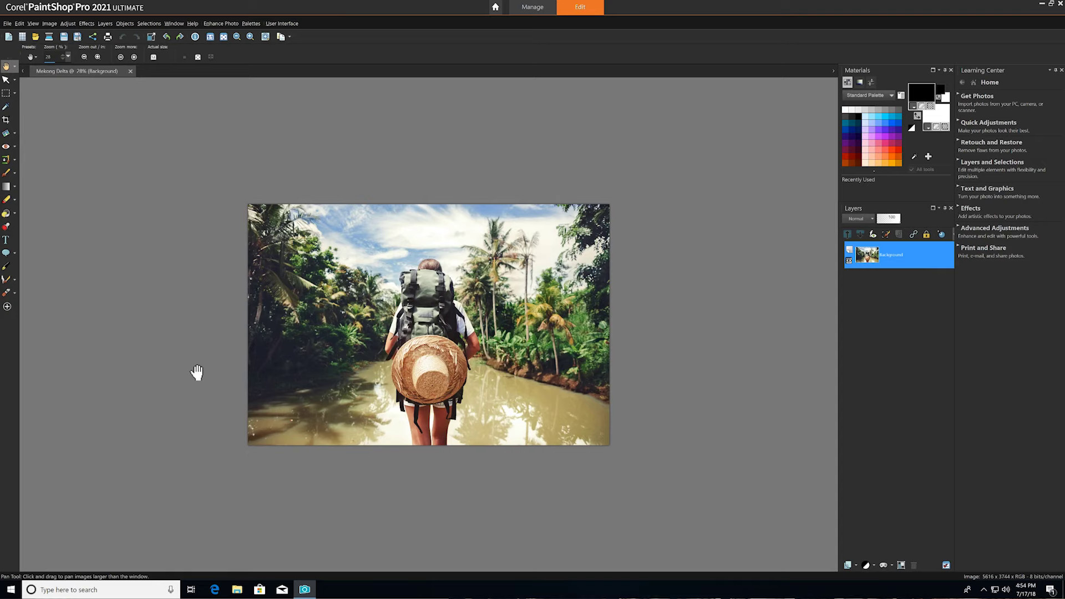
# Step: Look at the Manage tab's thumbnails, then bring back the workspace layout options
pyautogui.click(533, 7)
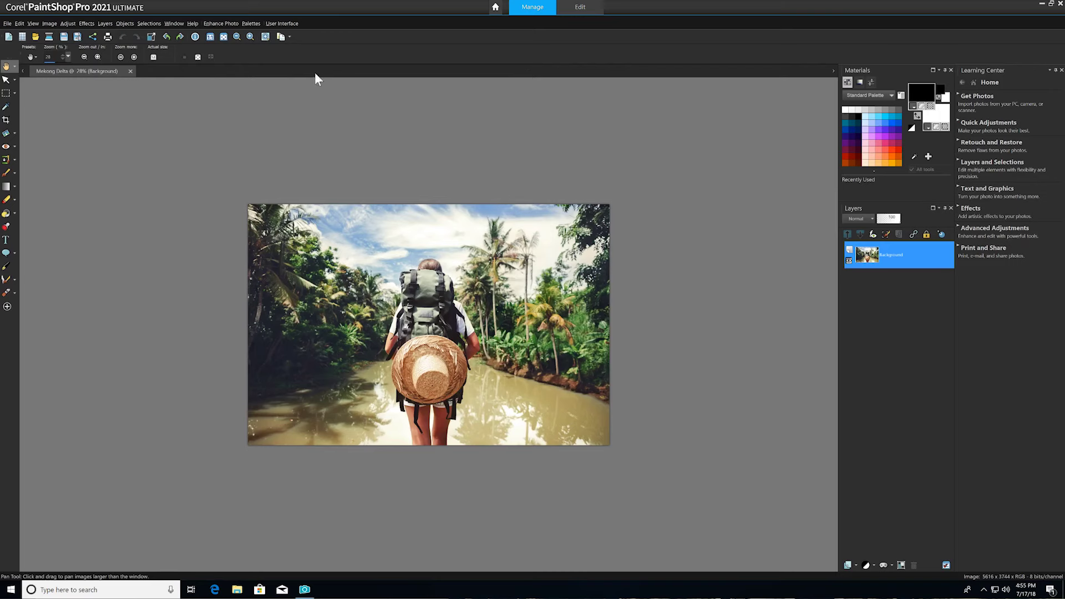
pyautogui.click(7, 23)
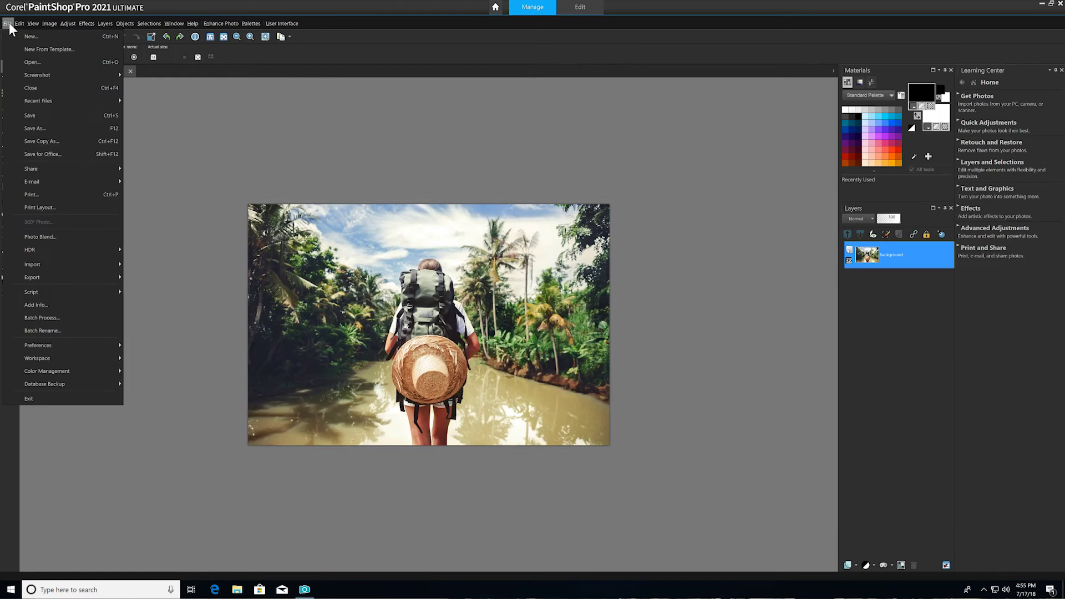
pyautogui.moveTo(81, 357)
pyautogui.click(178, 357)
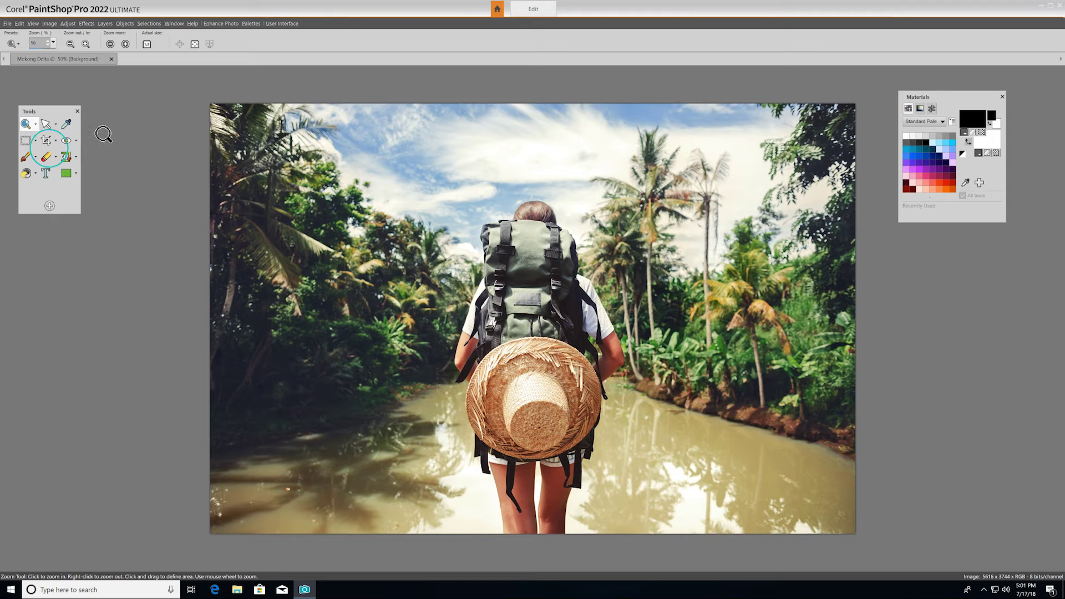
pyautogui.click(48, 205)
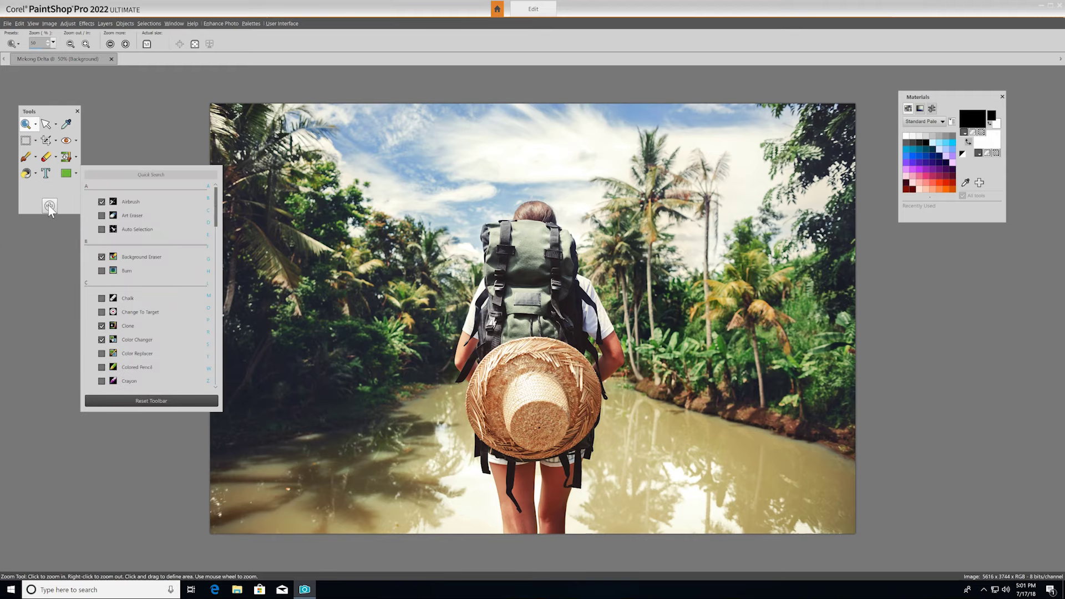
pyautogui.moveTo(215, 207); pyautogui.dragTo(218, 306)
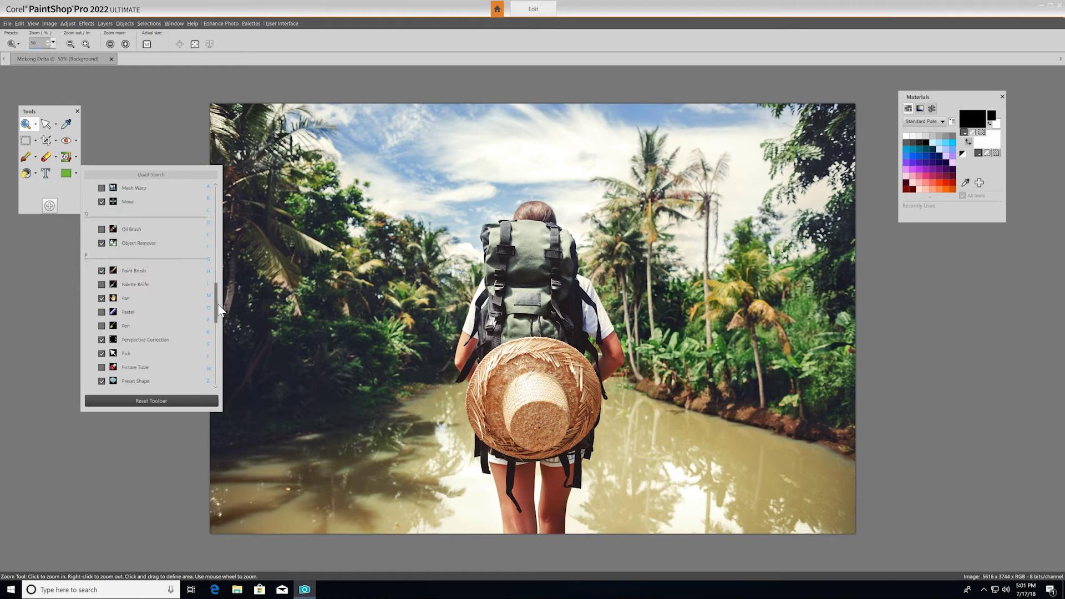
pyautogui.scroll(10, 118, 264)
pyautogui.click(170, 174)
pyautogui.write('E')
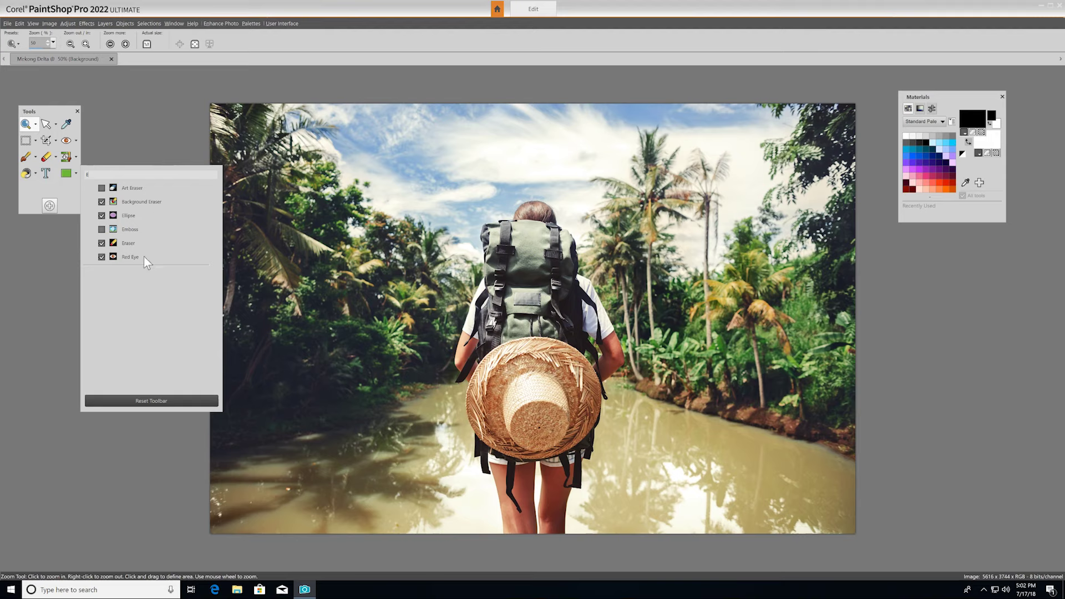
pyautogui.press('BackSpace')
pyautogui.click(37, 152)
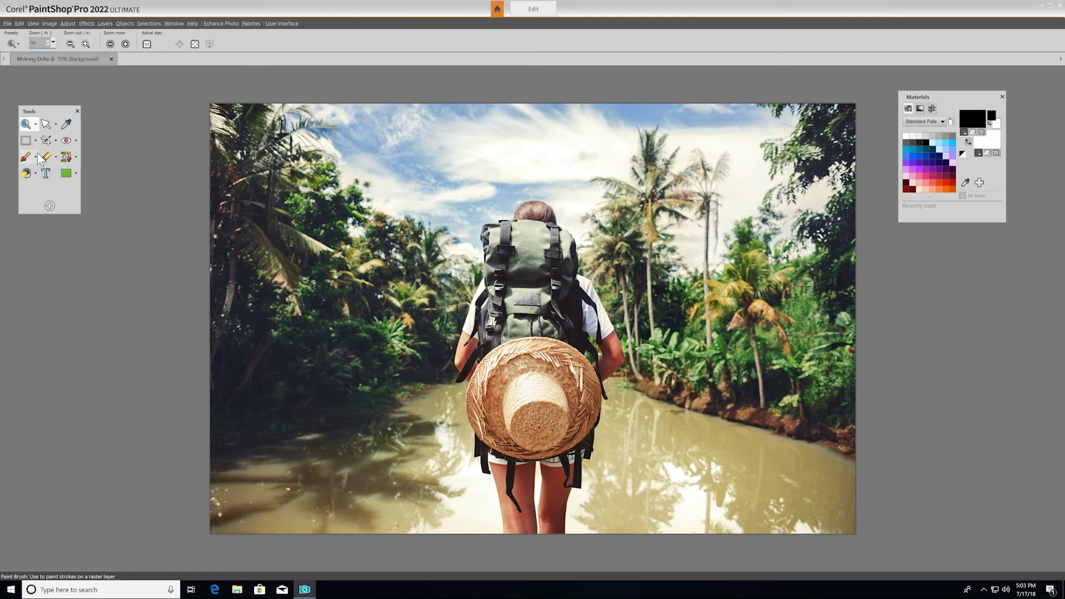
pyautogui.click(26, 124)
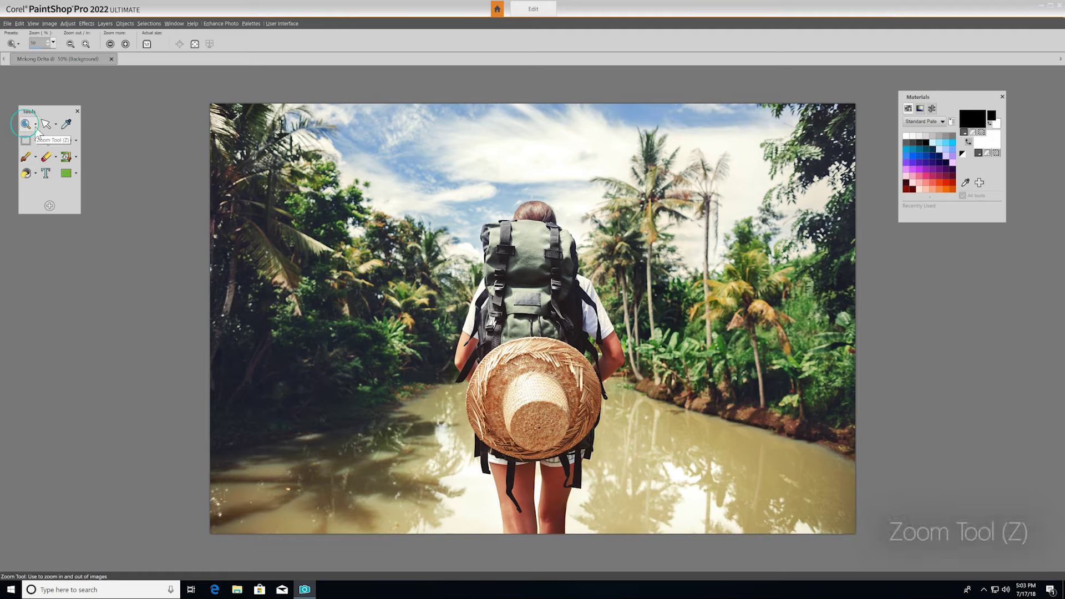
pyautogui.click(617, 311)
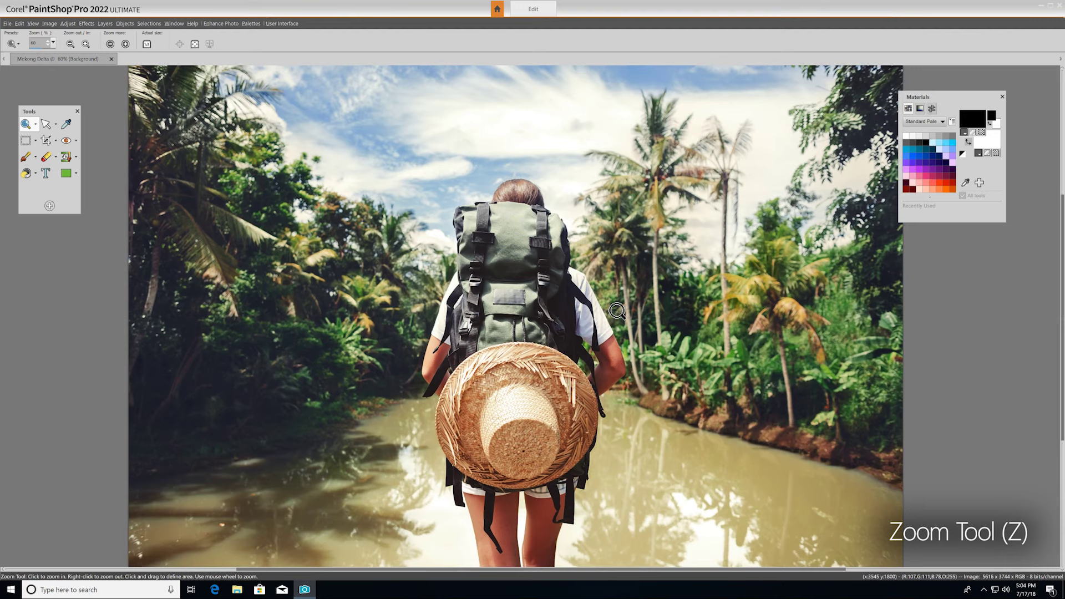
pyautogui.click(565, 280)
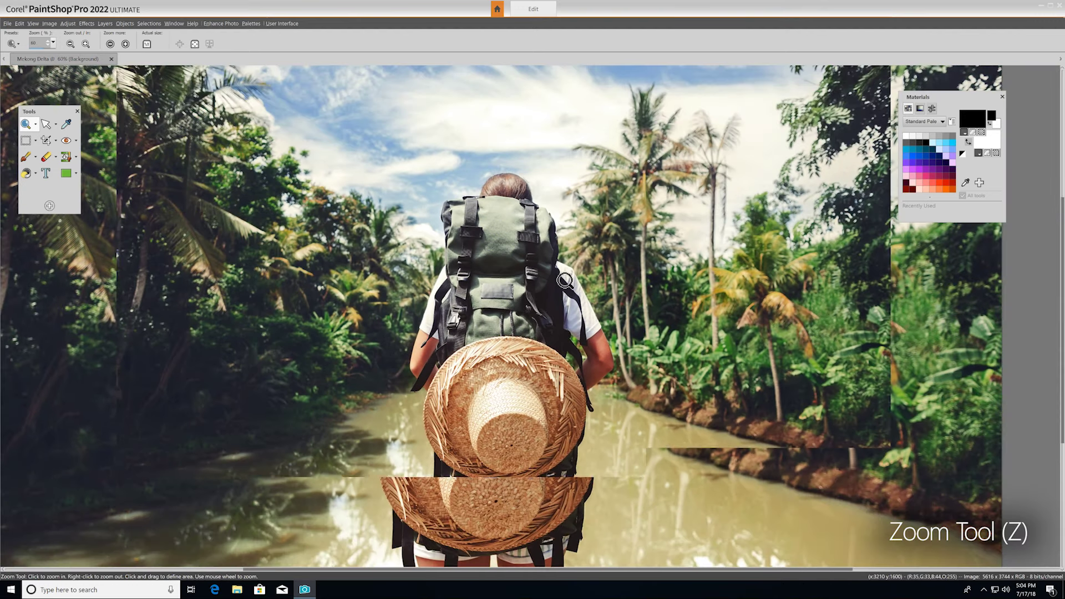
pyautogui.click(564, 280)
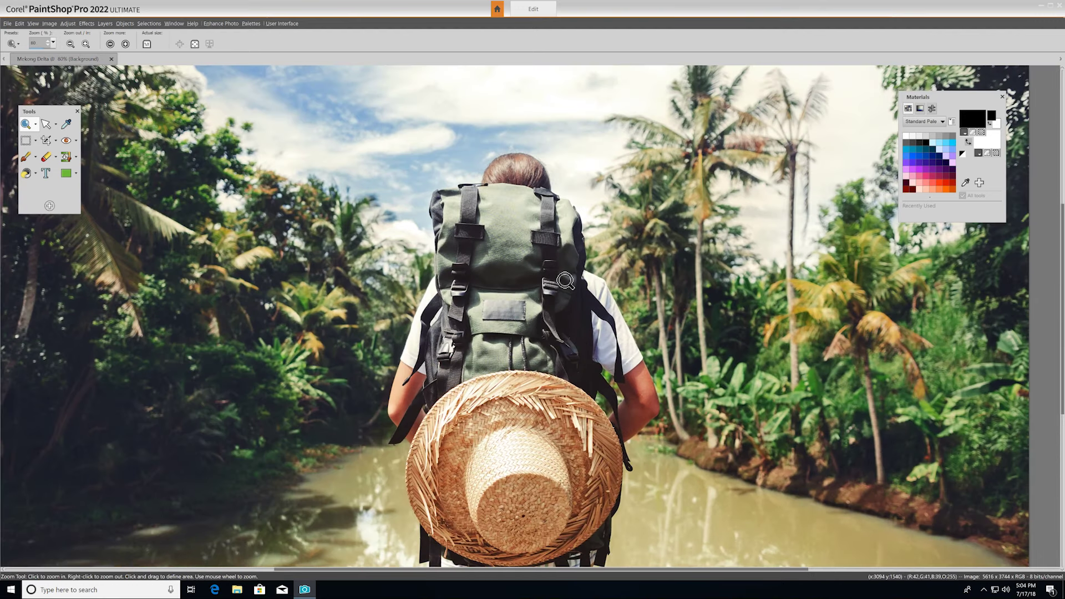
pyautogui.click(35, 124)
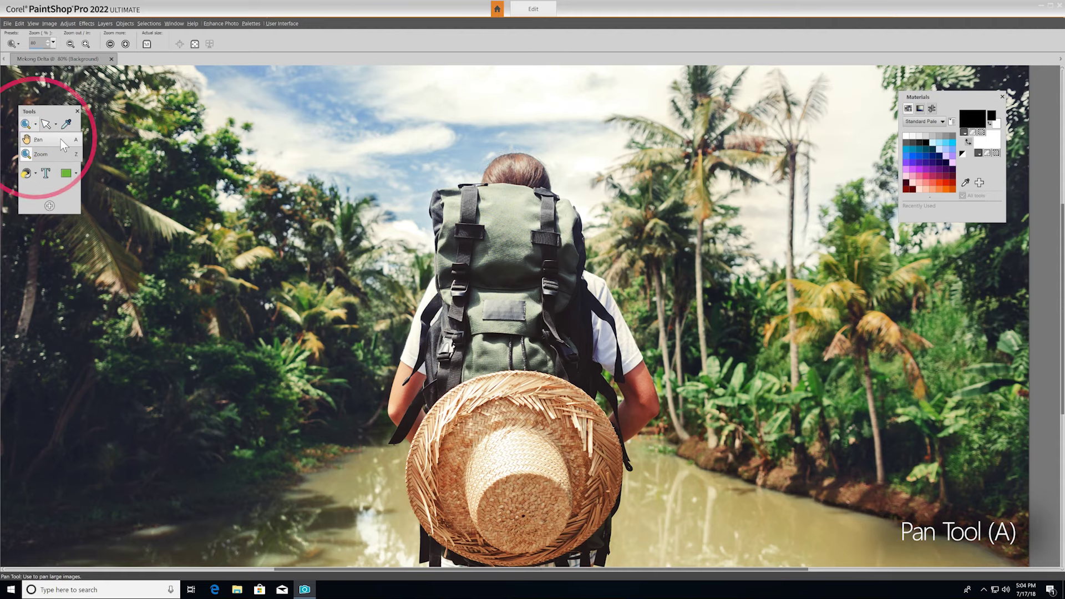
pyautogui.click(61, 139)
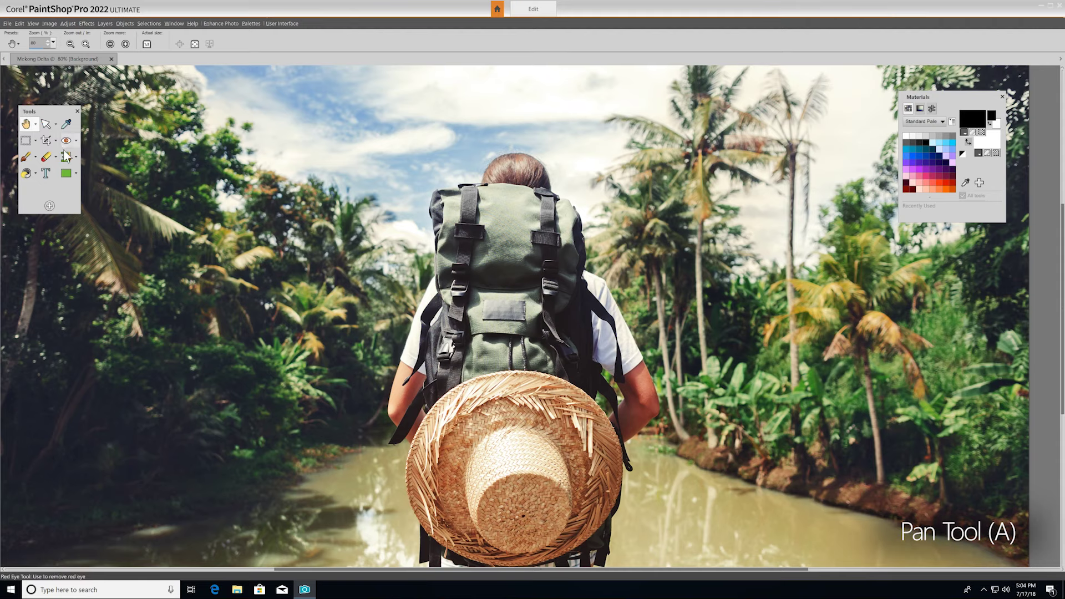
pyautogui.moveTo(543, 311)
pyautogui.mouseDown()
pyautogui.moveTo(721, 311)
pyautogui.moveTo(424, 310)
pyautogui.mouseUp()
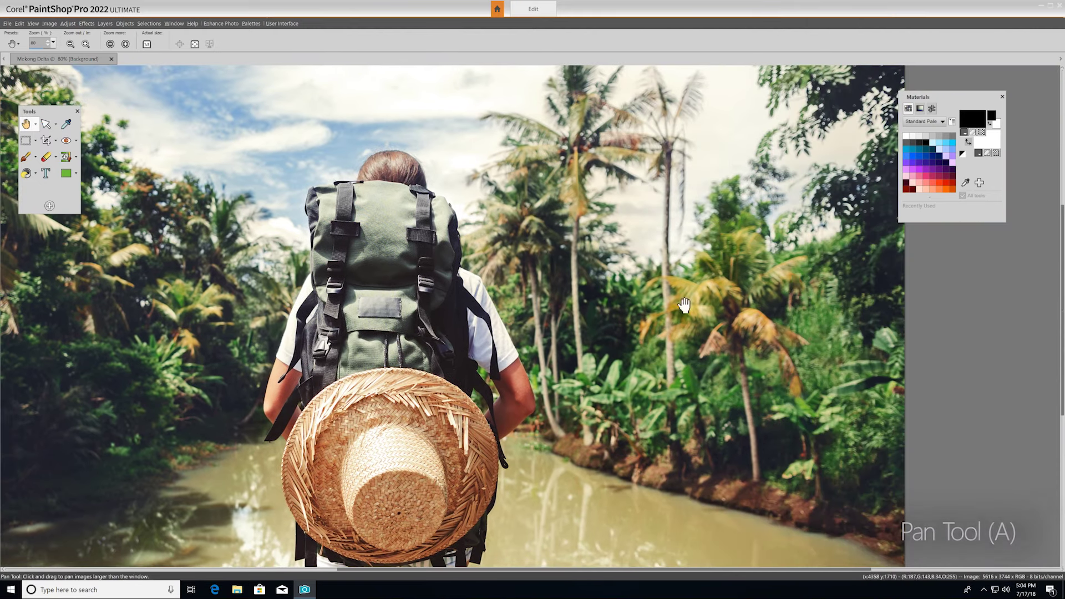
pyautogui.moveTo(631, 317); pyautogui.dragTo(566, 277)
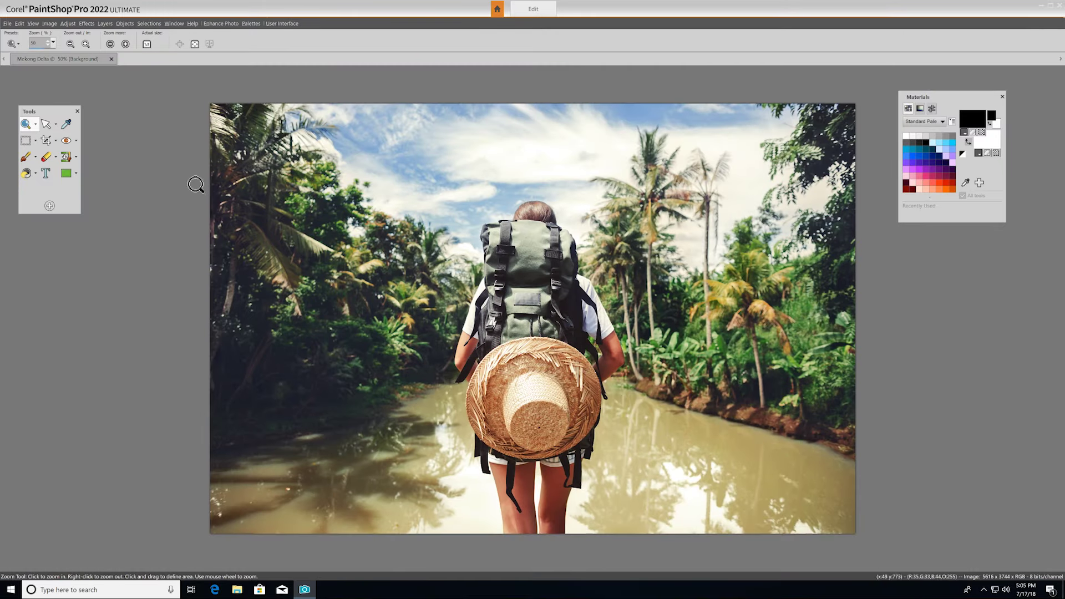
pyautogui.click(55, 124)
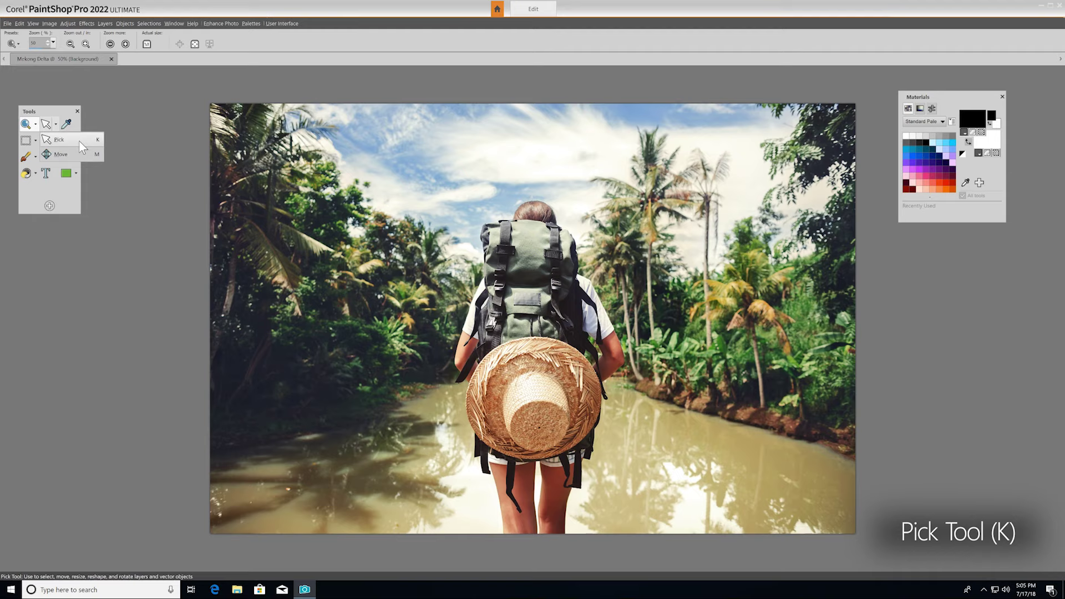
pyautogui.click(78, 141)
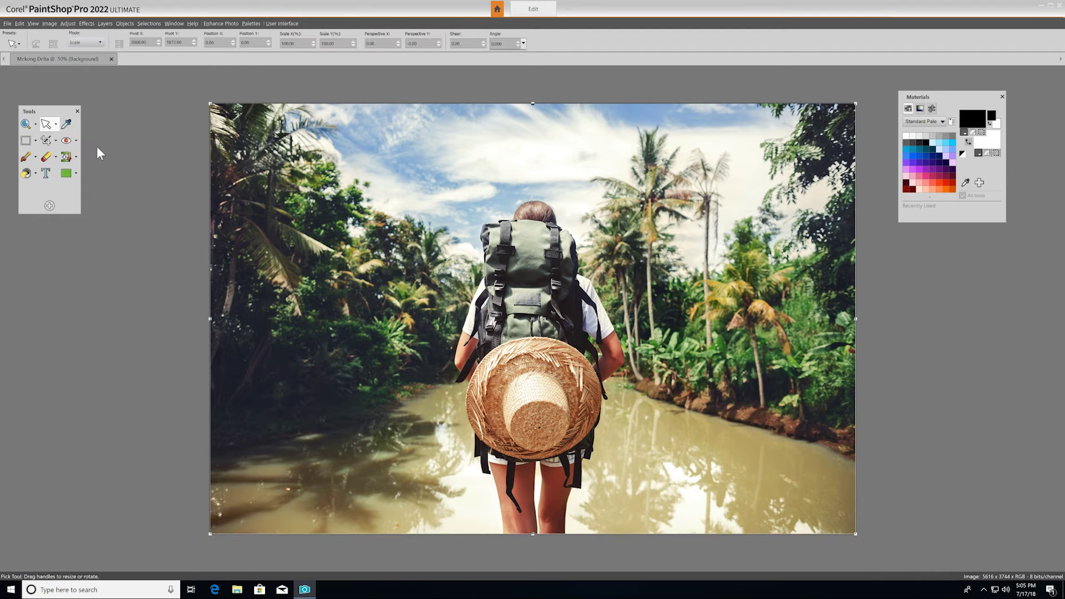
pyautogui.moveTo(210, 104); pyautogui.dragTo(356, 201)
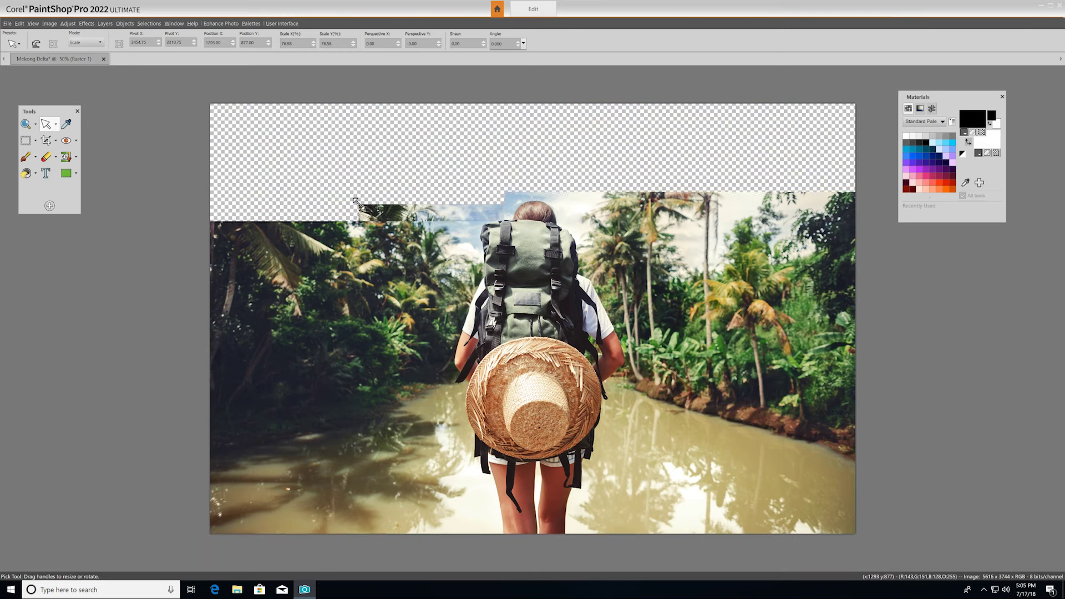
pyautogui.press('m')
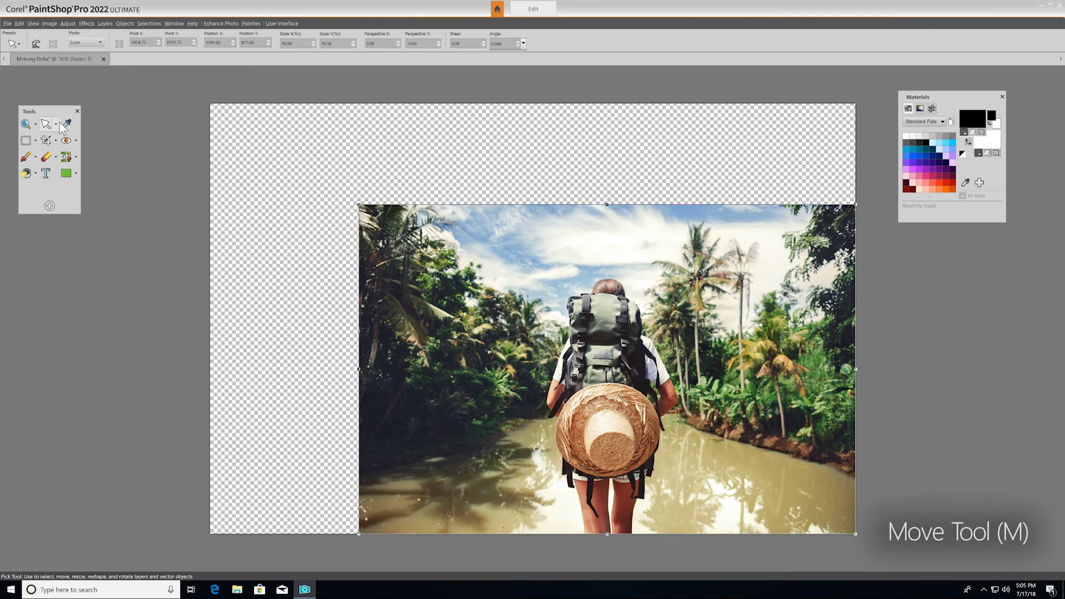
pyautogui.moveTo(755, 471); pyautogui.dragTo(728, 447)
pyautogui.moveTo(551, 335); pyautogui.dragTo(509, 305)
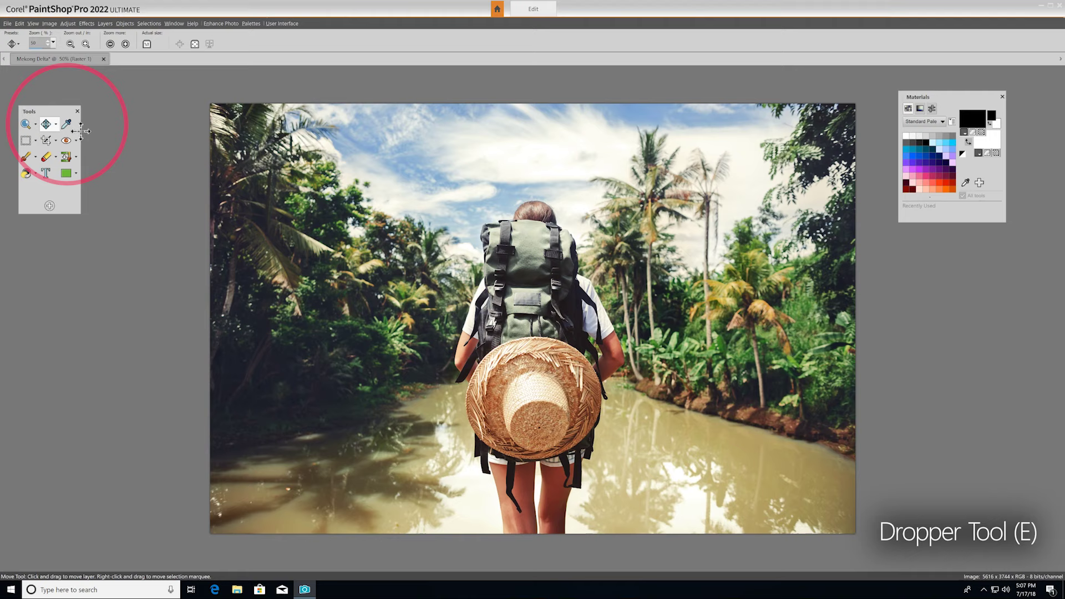
# Step: Sample the foliage's dark green, swap it to background, and make the foreground transparent
pyautogui.press('e')
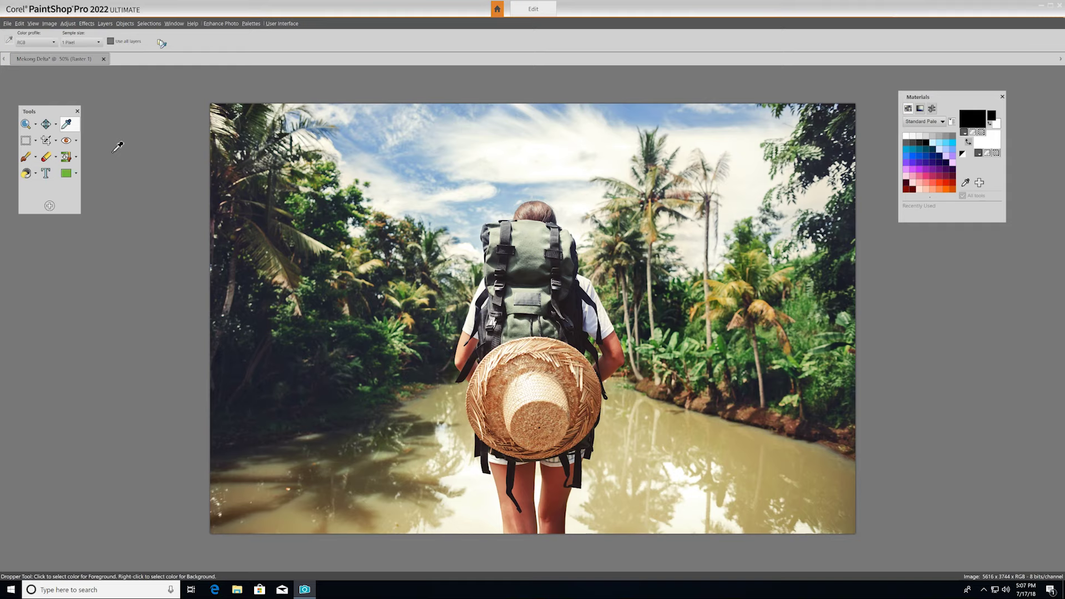
pyautogui.click(327, 281)
pyautogui.click(325, 277)
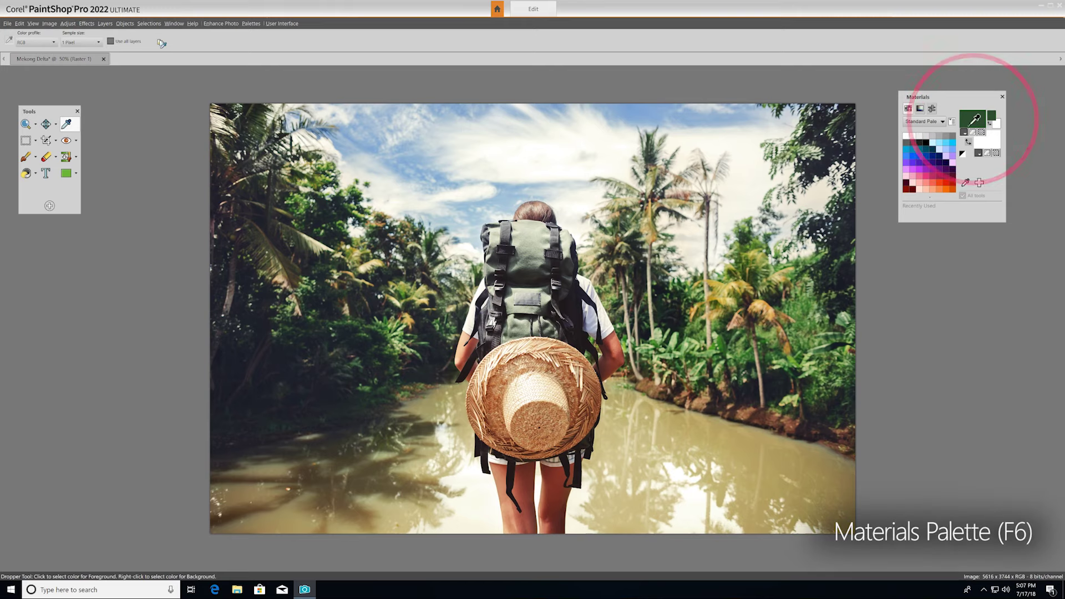
pyautogui.click(974, 118)
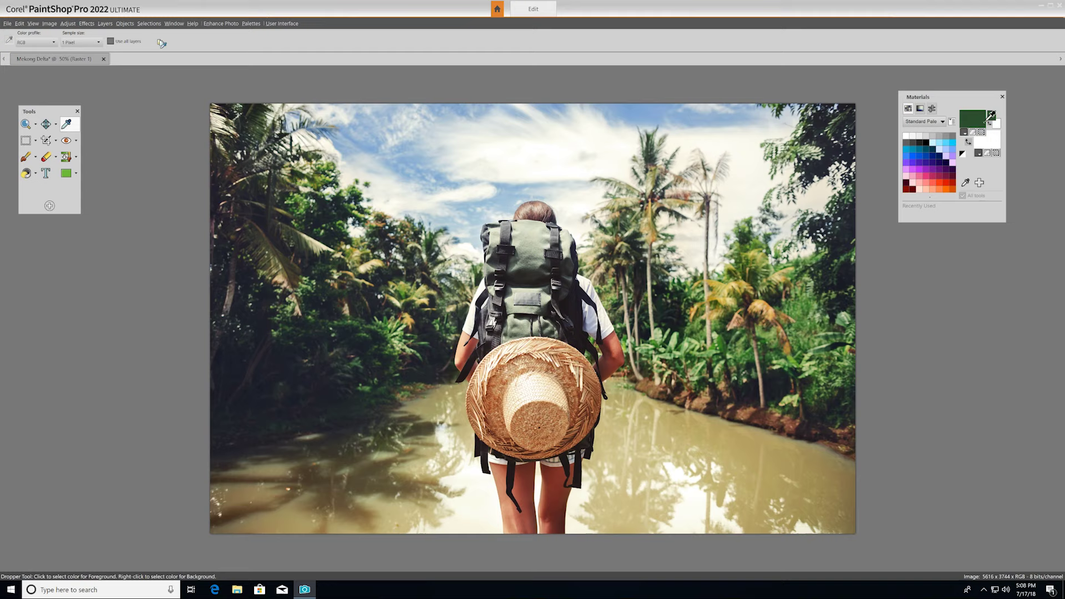
pyautogui.click(994, 127)
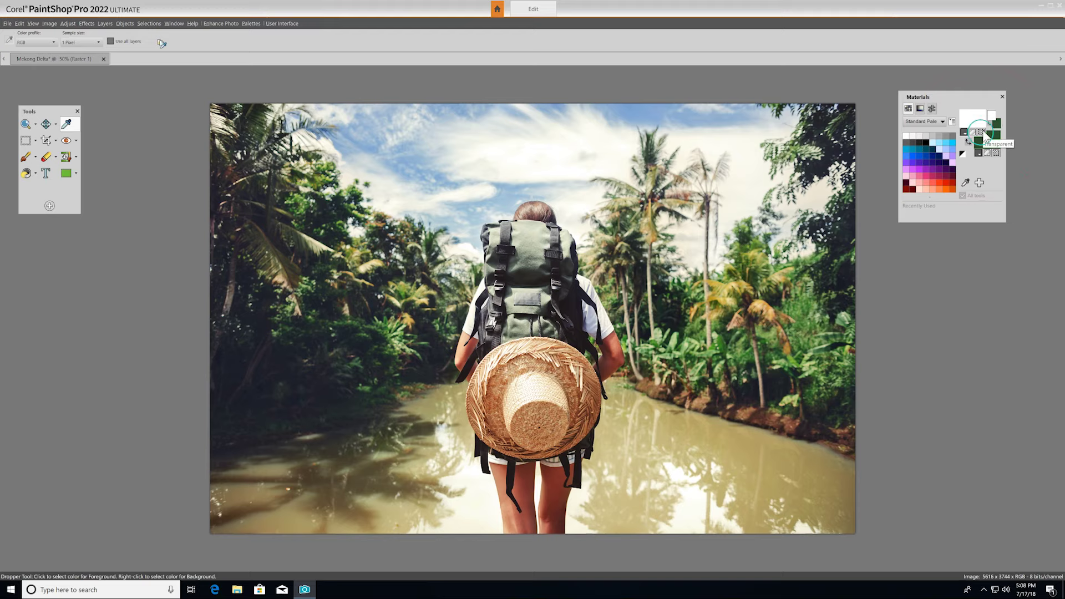
pyautogui.click(981, 132)
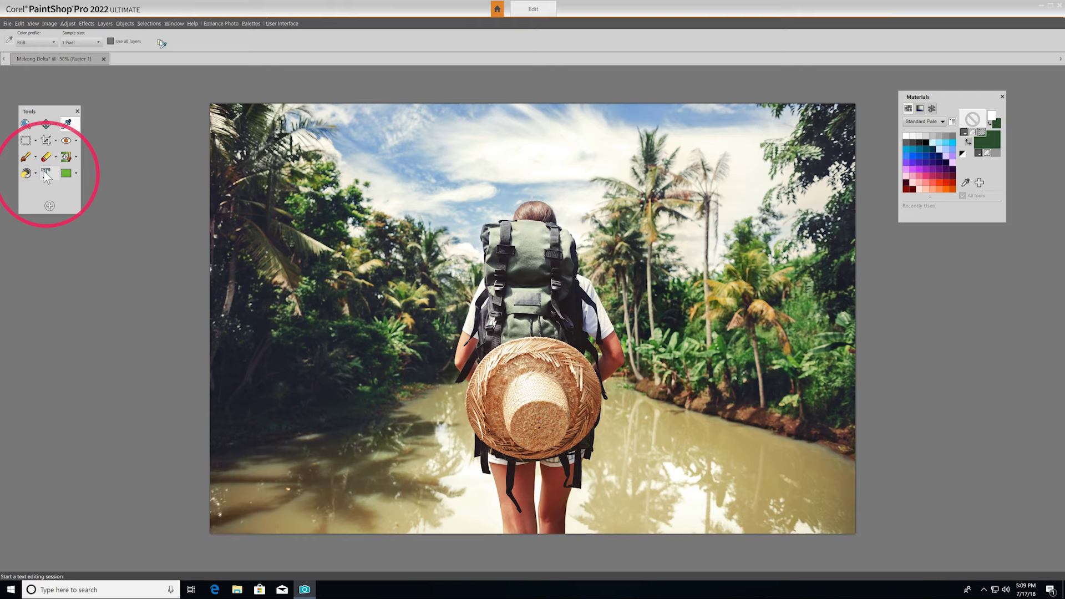
# Step: Add the text 'Mekong Delta - July 2018' near the photo's bottom right
pyautogui.press('t')
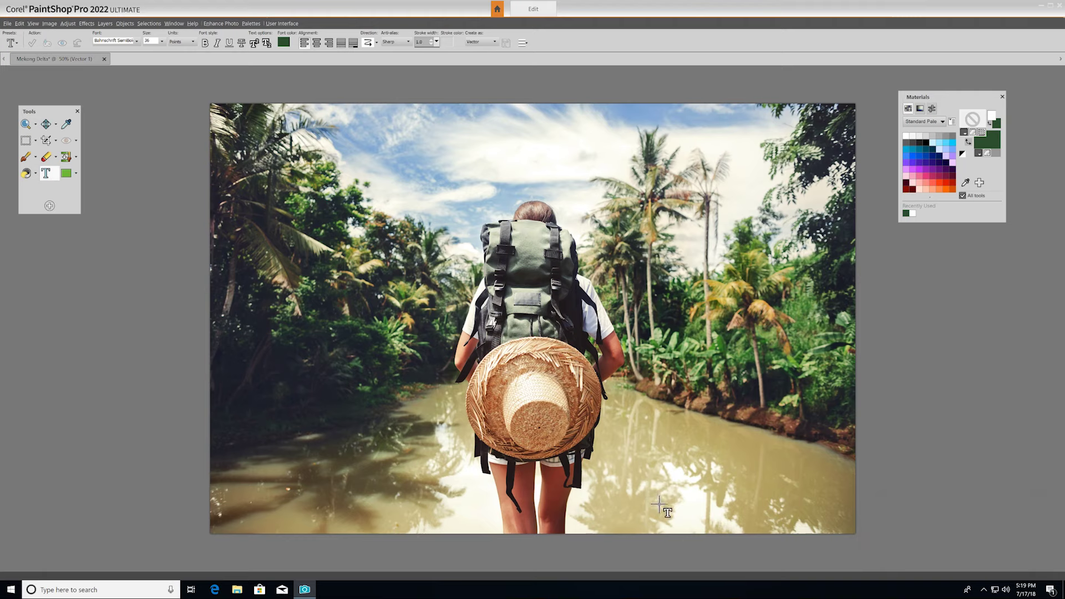
pyautogui.write('Mekong Delta - July 2018')
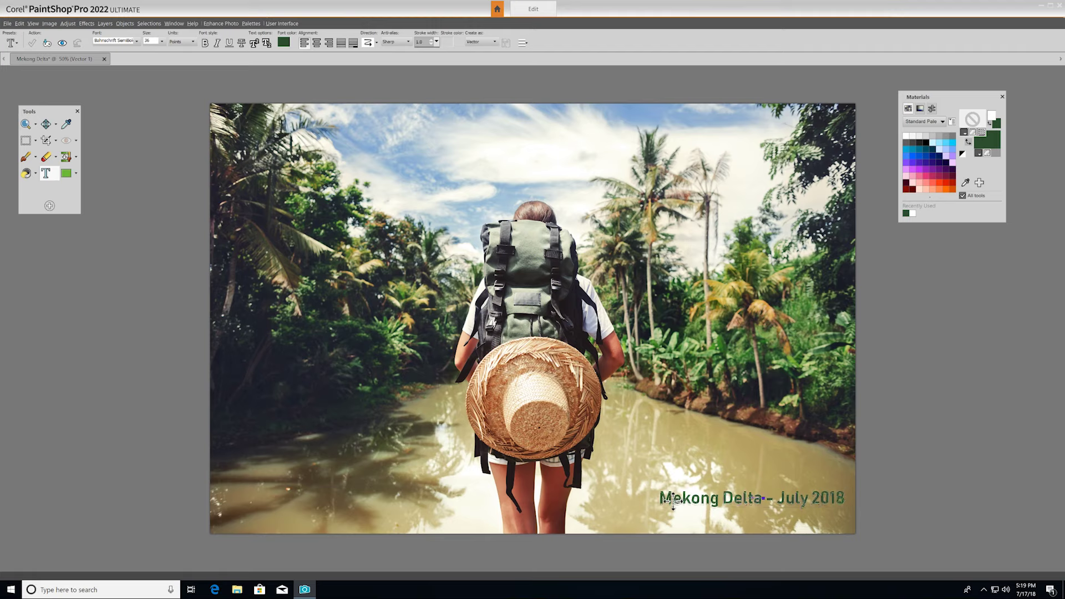
pyautogui.hotkey('ctrl', 'Return')
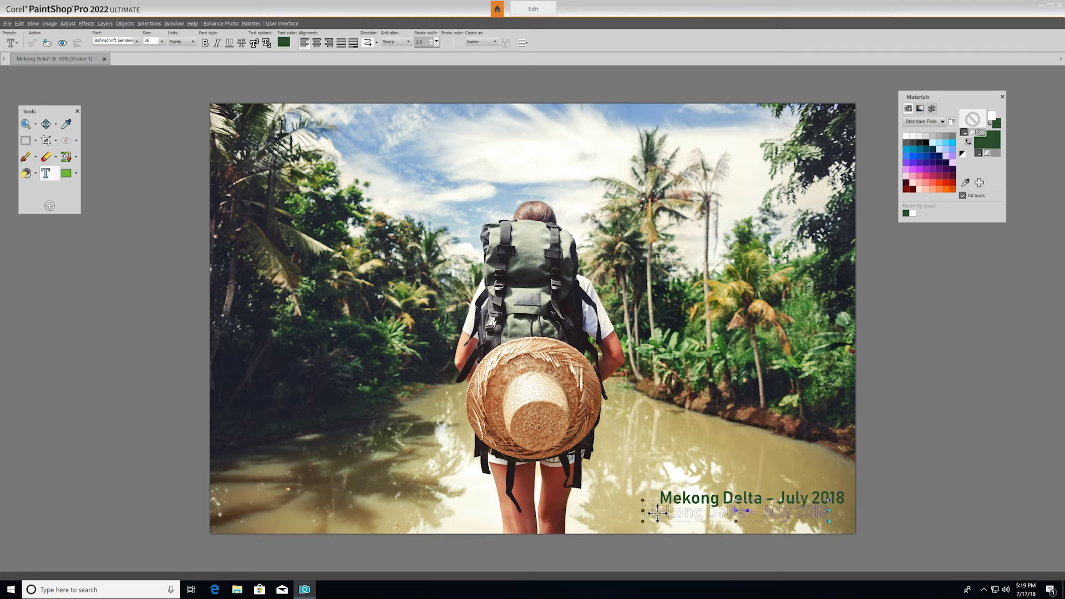
# Step: Draw a rectangular selection on the photo's left, then switch the selection shape to circle
pyautogui.click(36, 140)
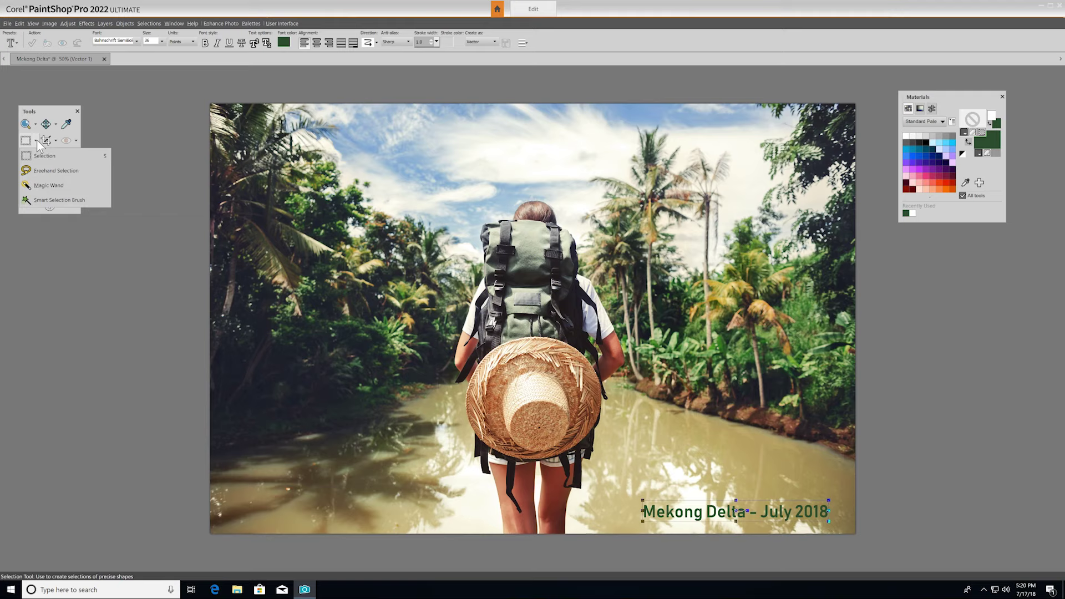
pyautogui.click(65, 157)
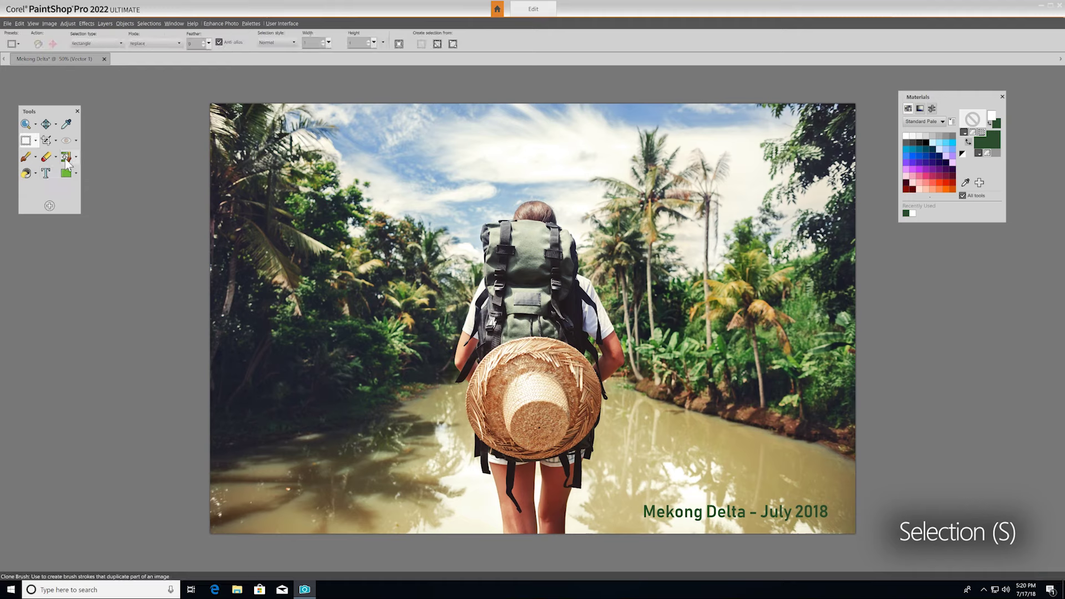
pyautogui.moveTo(242, 157); pyautogui.dragTo(436, 408)
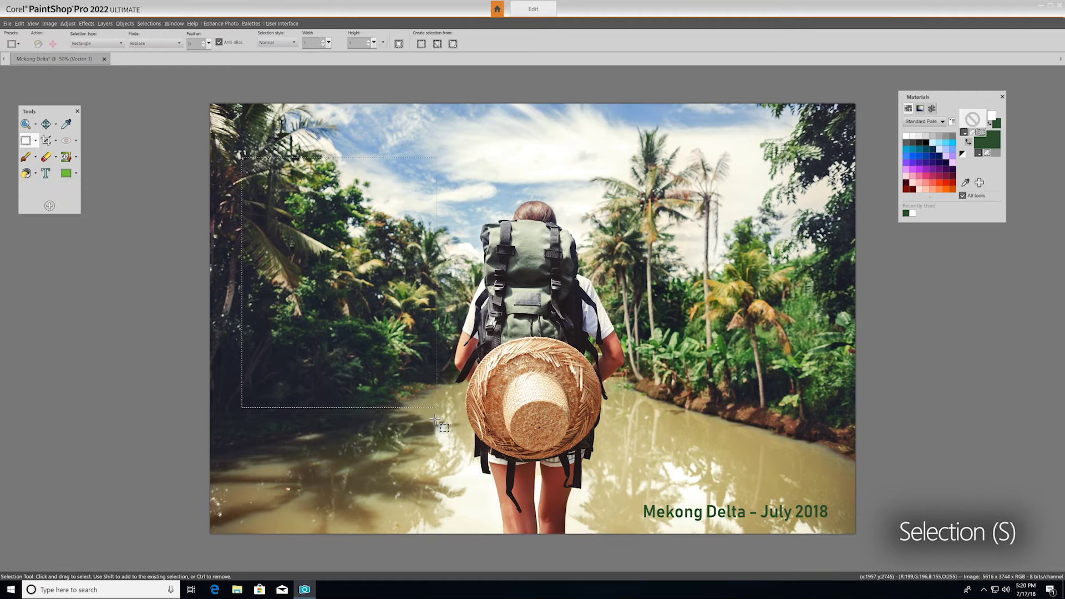
pyautogui.click(97, 43)
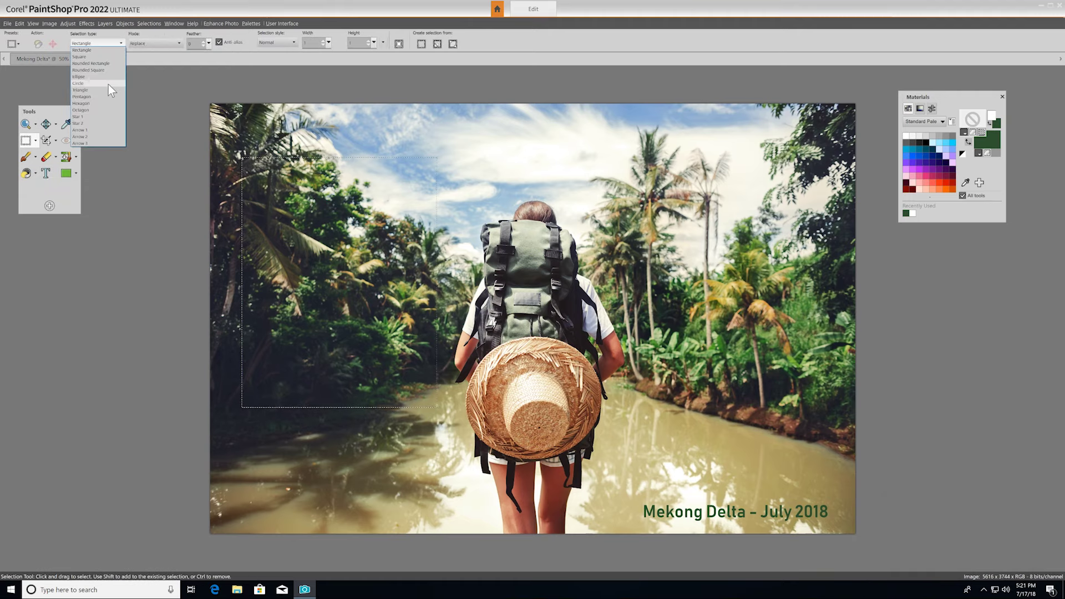
pyautogui.click(89, 85)
pyautogui.click(620, 264)
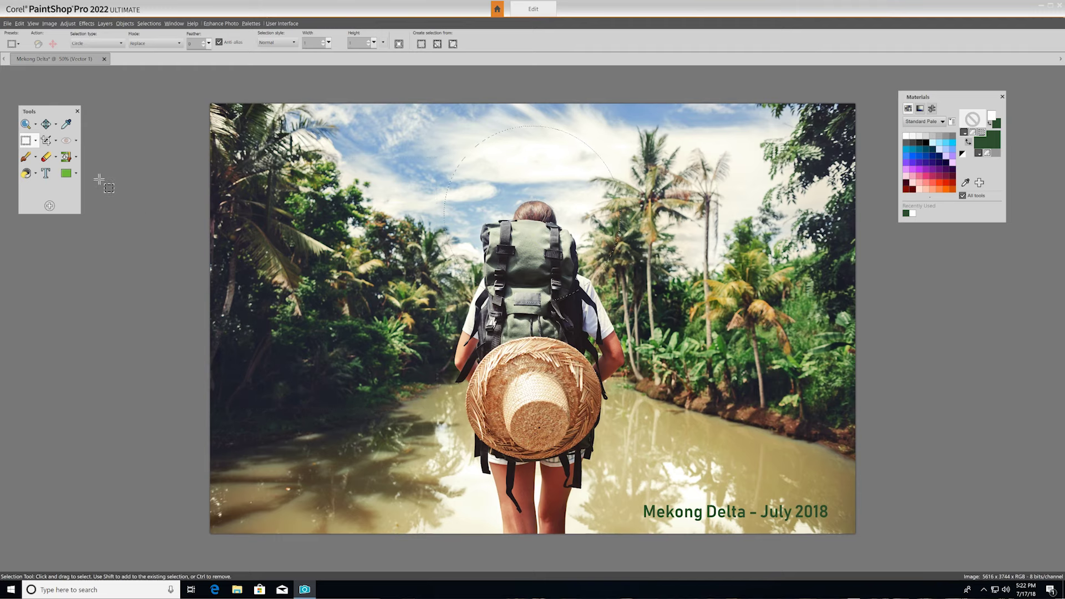
# Step: Erase the sky and trees inside the circular area with the Eraser tool
pyautogui.click(47, 157)
pyautogui.click(61, 172)
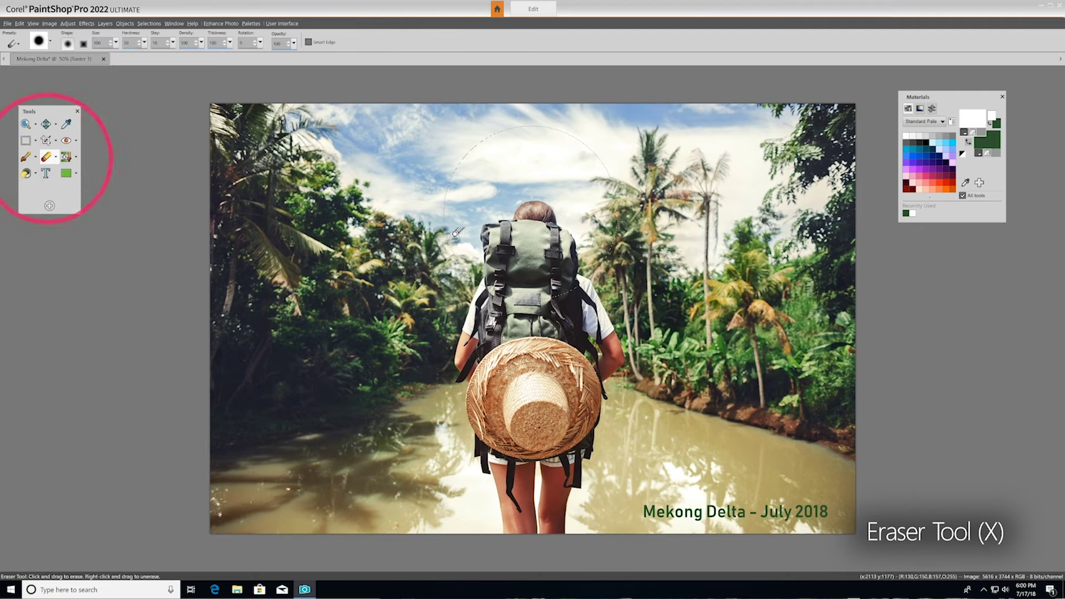
pyautogui.moveTo(457, 232)
pyautogui.mouseDown()
pyautogui.moveTo(490, 286)
pyautogui.moveTo(458, 183)
pyautogui.moveTo(480, 153)
pyautogui.moveTo(579, 139)
pyautogui.moveTo(488, 161)
pyautogui.moveTo(474, 180)
pyautogui.moveTo(613, 188)
pyautogui.mouseUp()
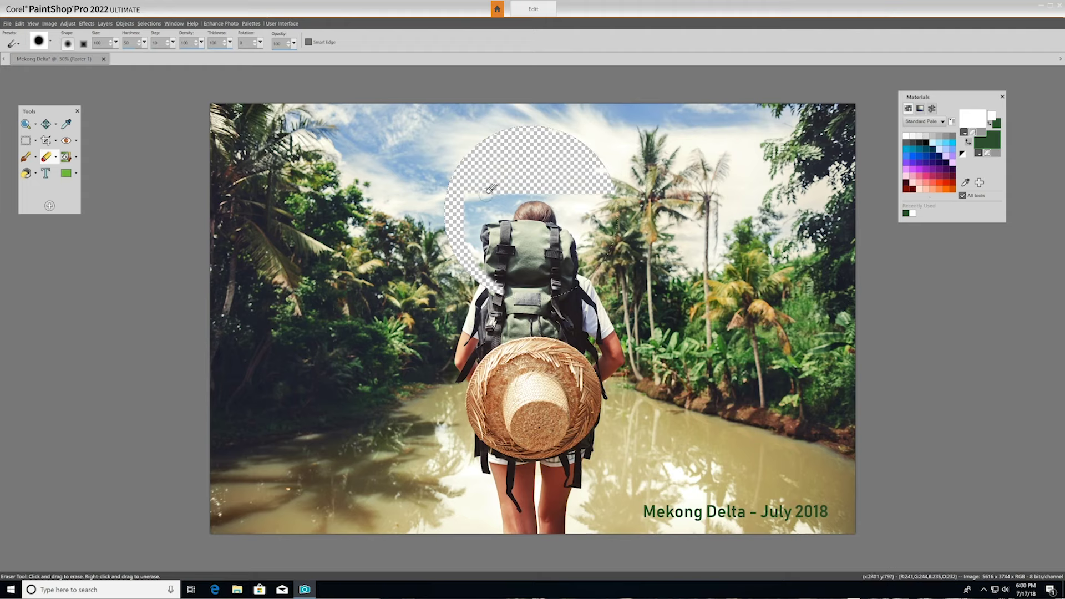
# Step: Undo the erasing and remove the circular selection with Select None
pyautogui.hotkey('ctrl', 'z')
pyautogui.click(150, 23)
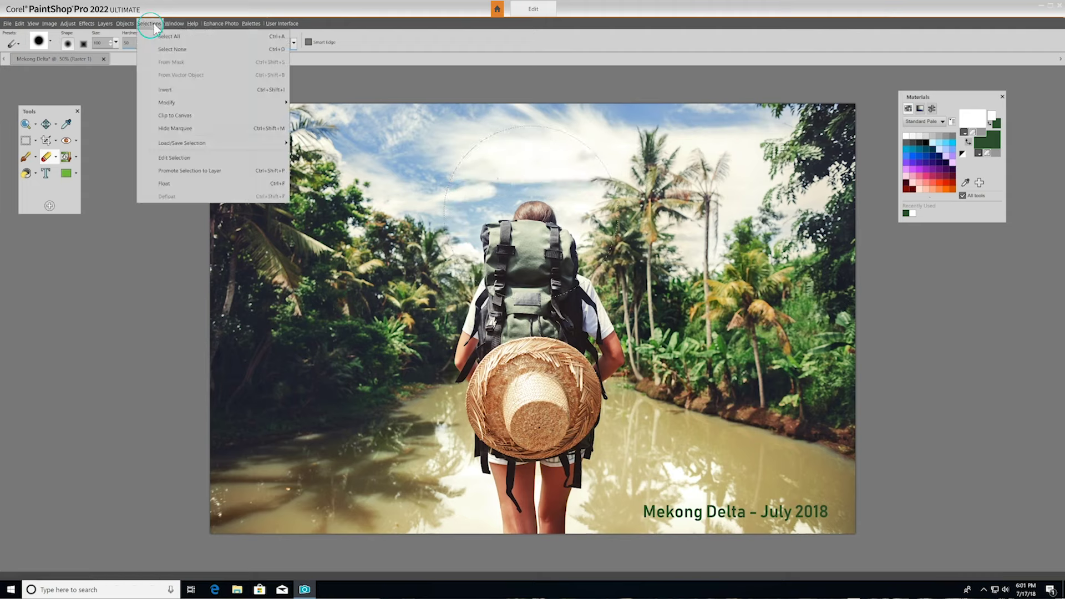
pyautogui.click(150, 48)
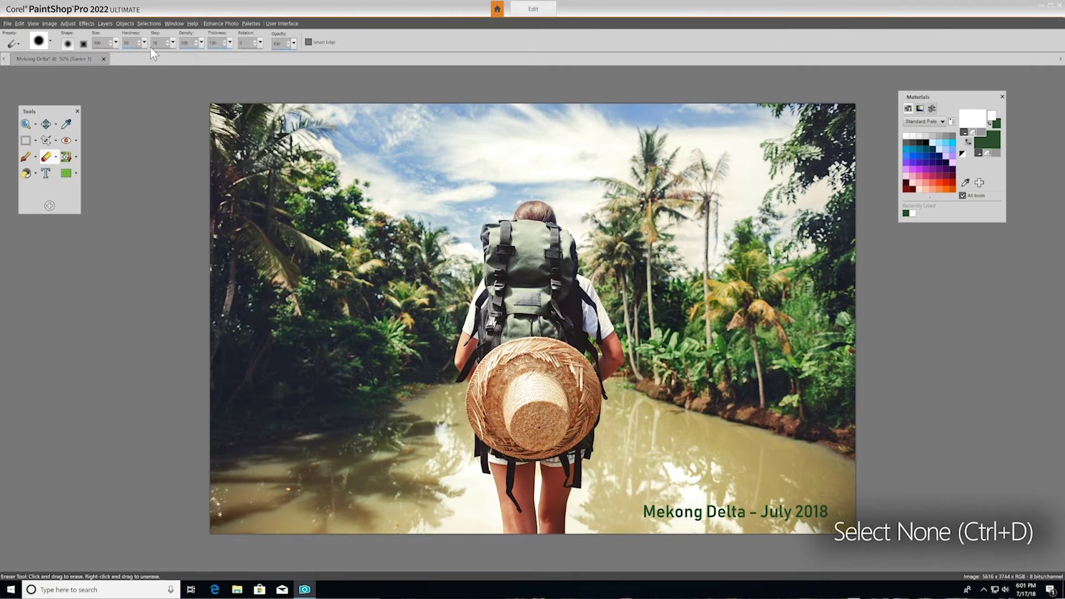
# Step: Select the backpacker's legs with the Magic Wand, then switch to the Smart Selection Brush
pyautogui.click(36, 141)
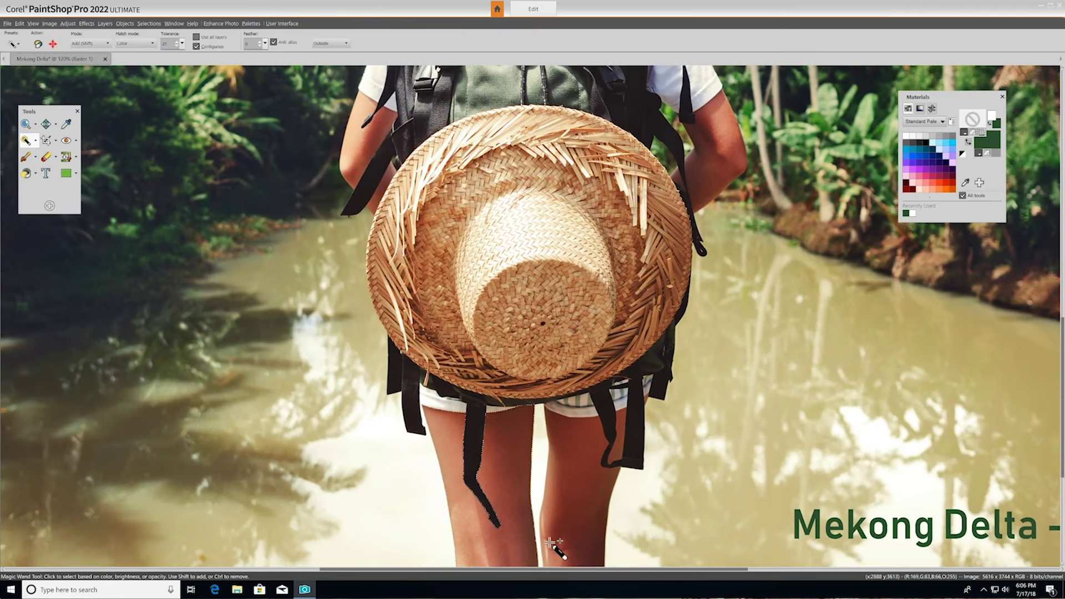
pyautogui.click(556, 565)
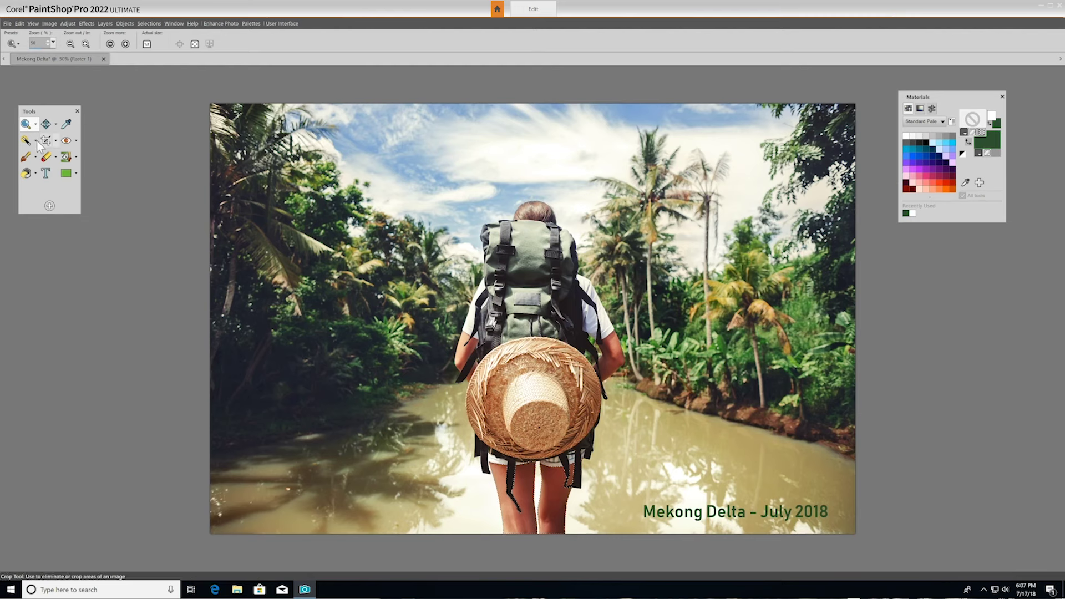
pyautogui.click(35, 141)
pyautogui.click(55, 200)
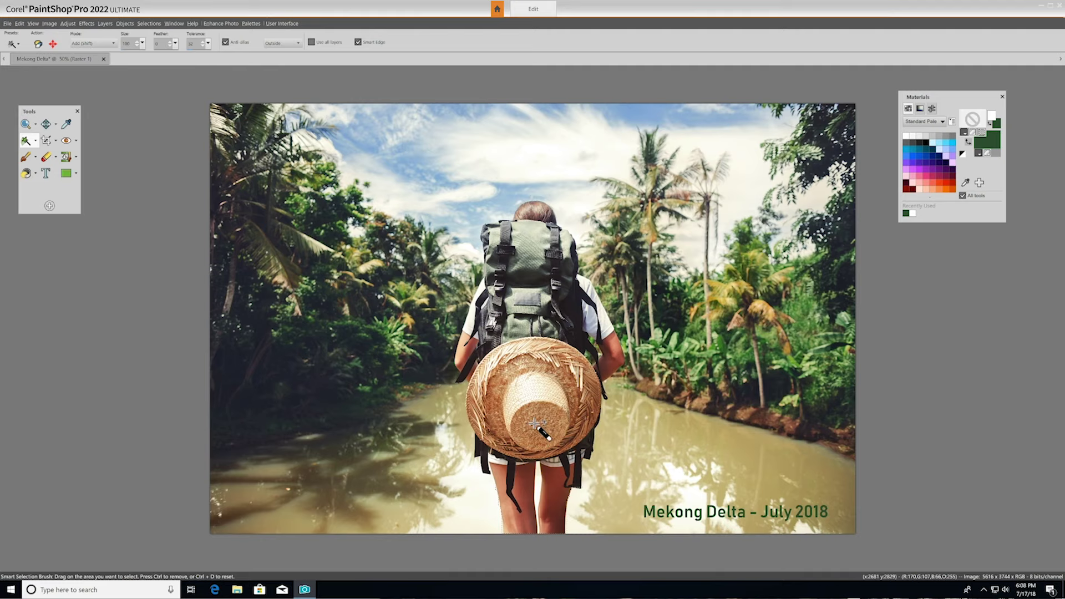
# Step: Open the Beach photo and copy the backpacker from the Mekong Delta photo
pyautogui.click(7, 24)
pyautogui.click(22, 39)
pyautogui.click(635, 302)
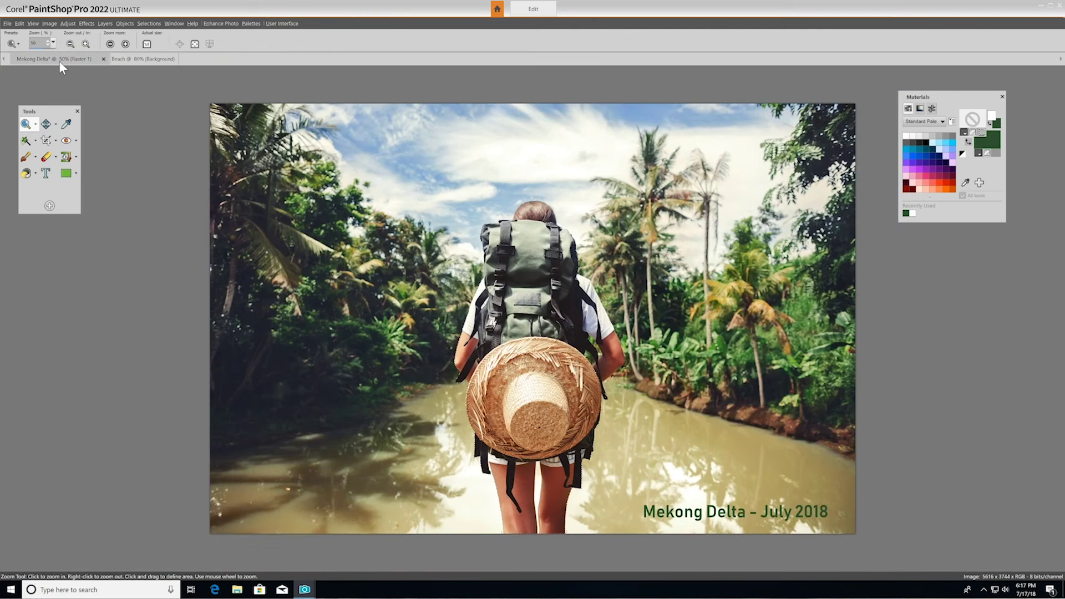
pyautogui.click(19, 23)
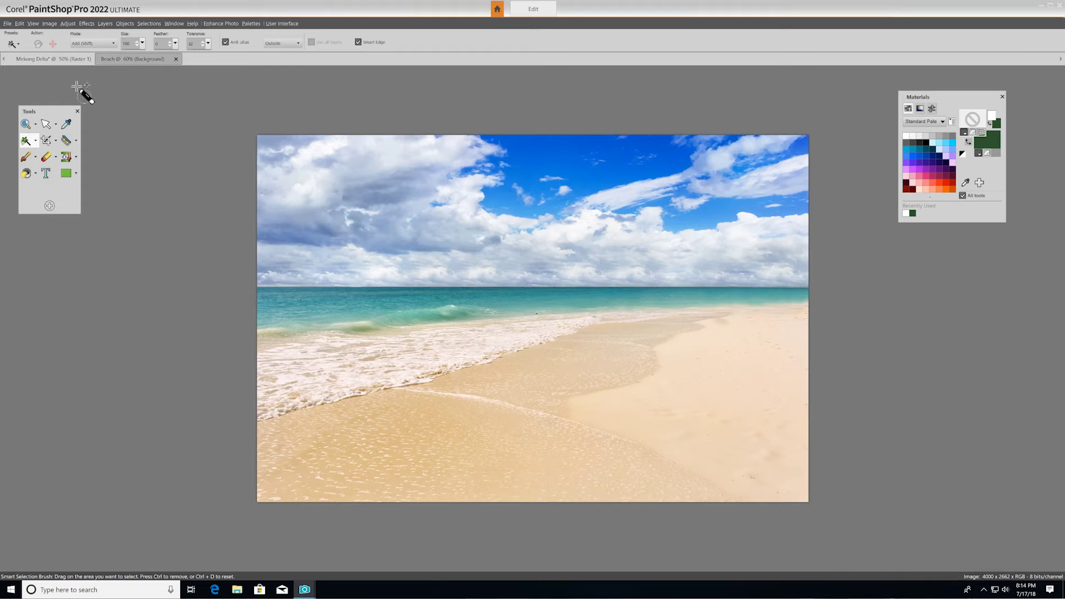
# Step: Paste the backpacker into Beach as a new layer and shrink it to about 62%
pyautogui.click(19, 23)
pyautogui.click(115, 155)
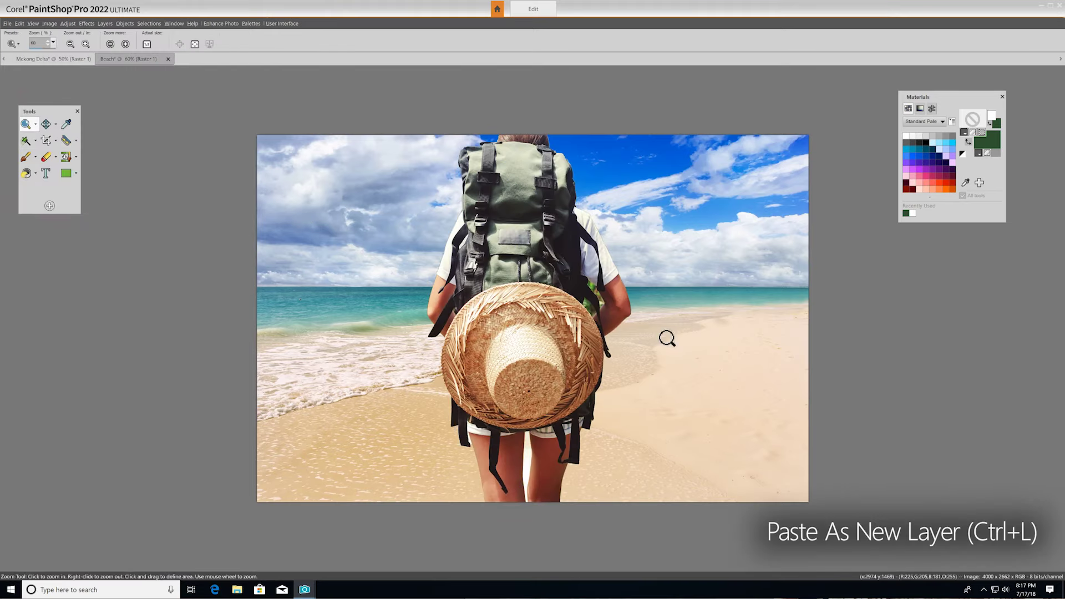
pyautogui.click(46, 125)
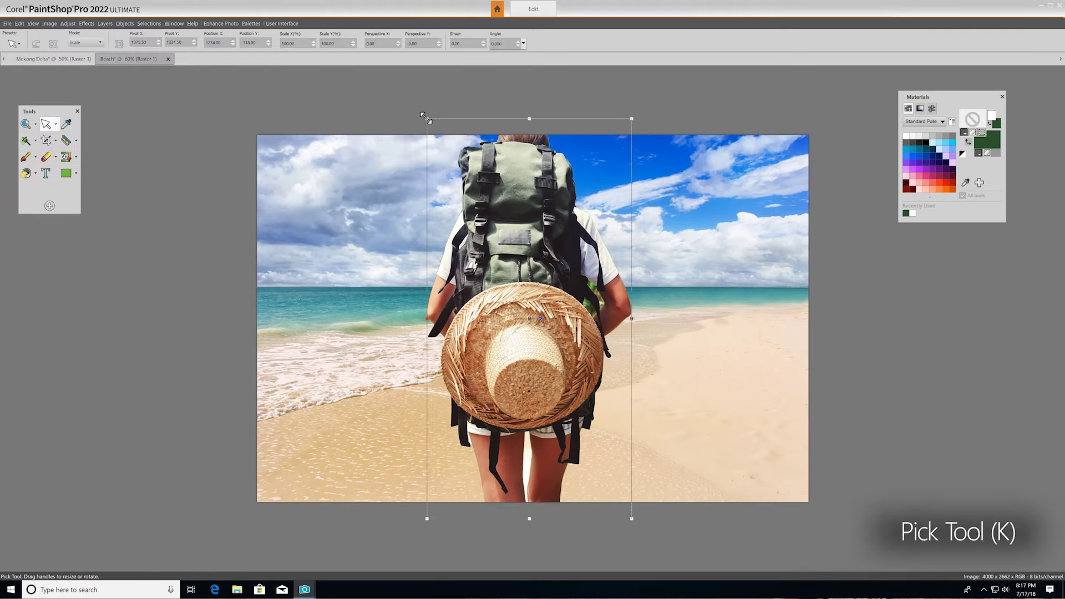
pyautogui.moveTo(427, 118); pyautogui.dragTo(541, 251)
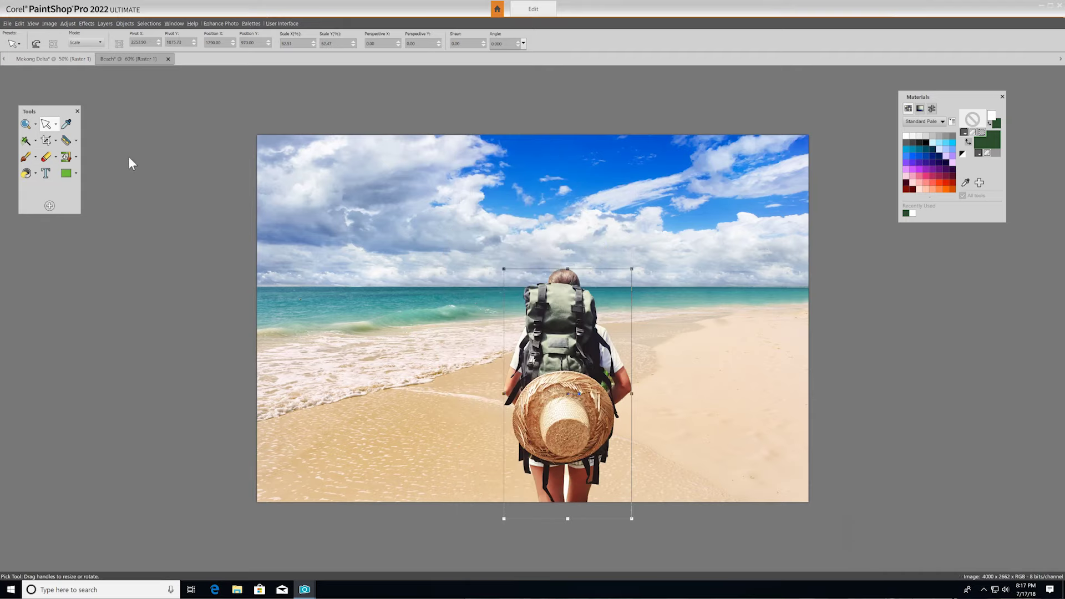
# Step: Crop the Beach composite around the backpacker with the 4 x 5 (8 x 10) preset, giving 3328 x 2663 pixels
pyautogui.click(48, 140)
pyautogui.click(61, 156)
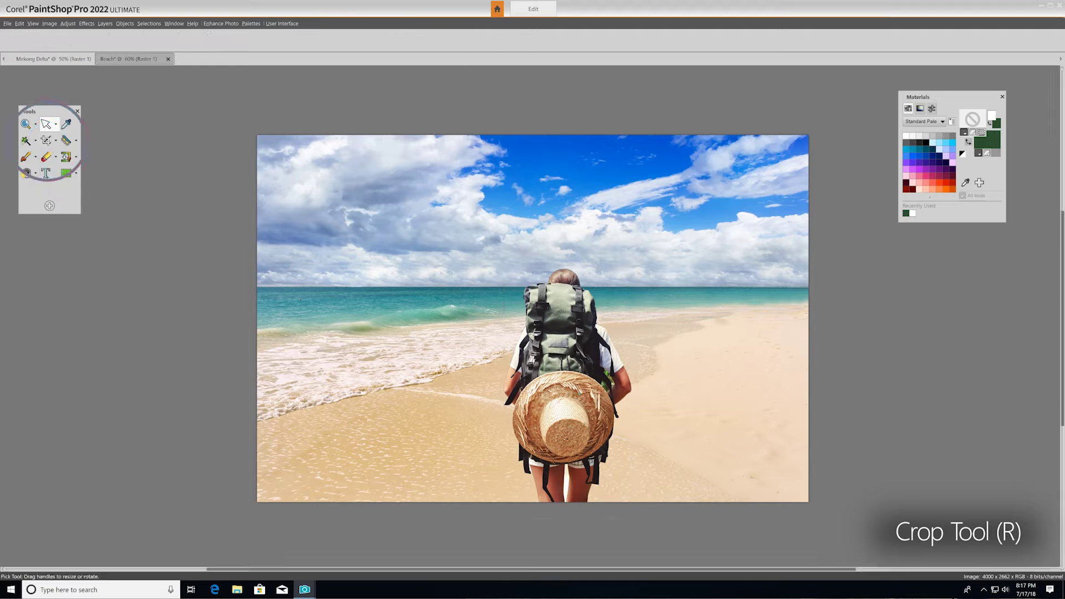
pyautogui.moveTo(261, 317); pyautogui.dragTo(363, 322)
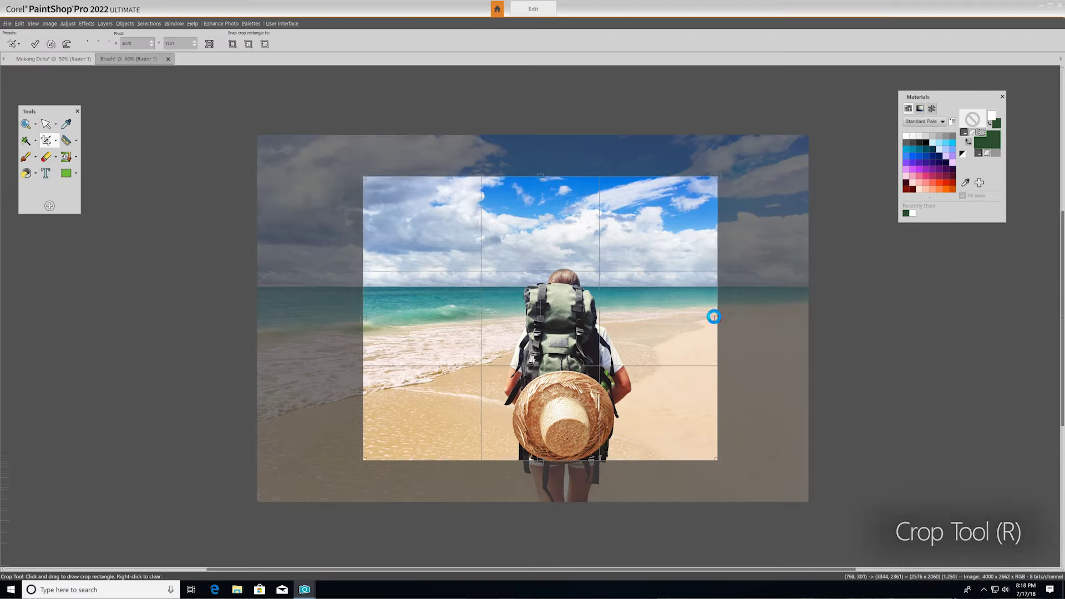
pyautogui.moveTo(720, 319); pyautogui.dragTo(672, 322)
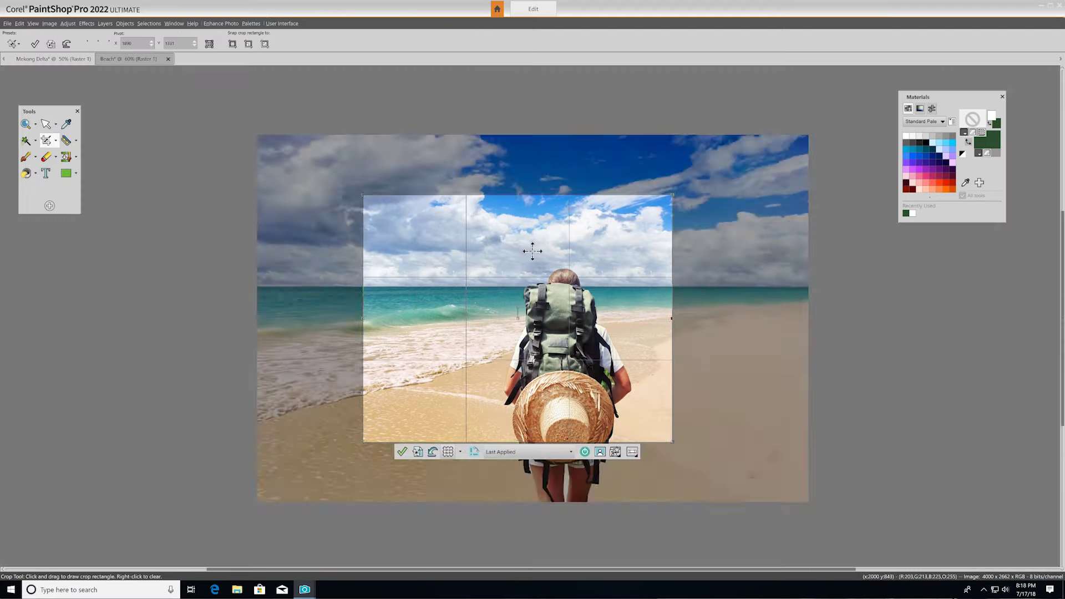
pyautogui.moveTo(528, 250); pyautogui.dragTo(521, 297)
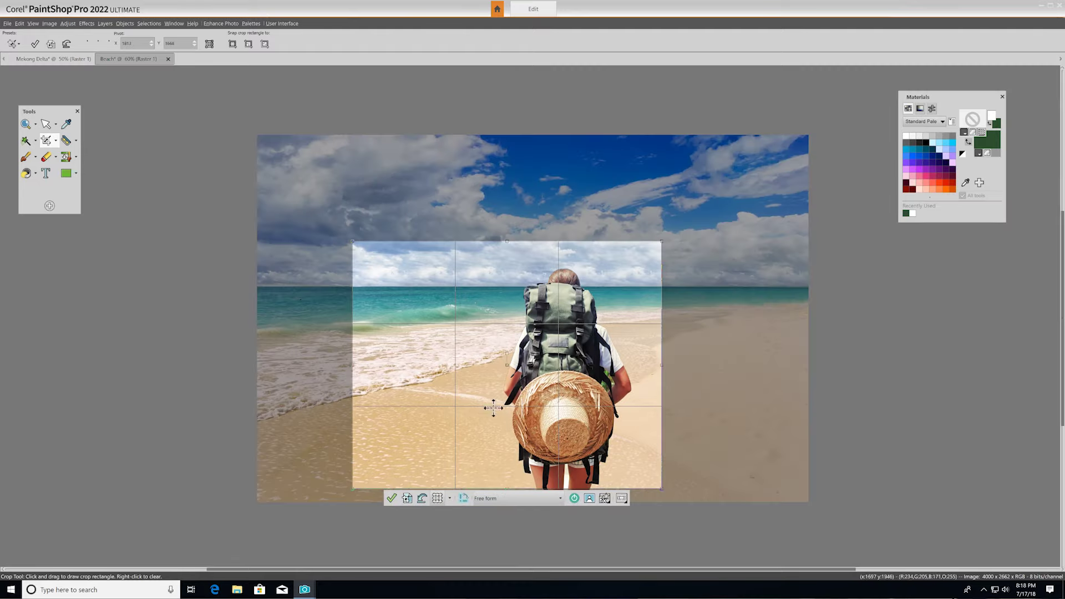
pyautogui.click(488, 498)
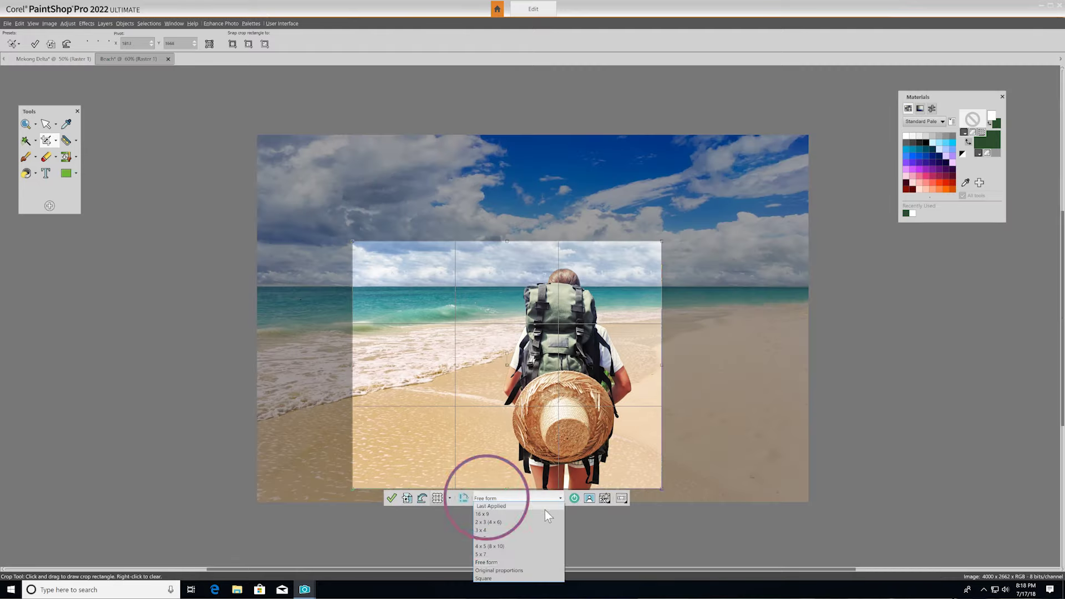
pyautogui.click(550, 545)
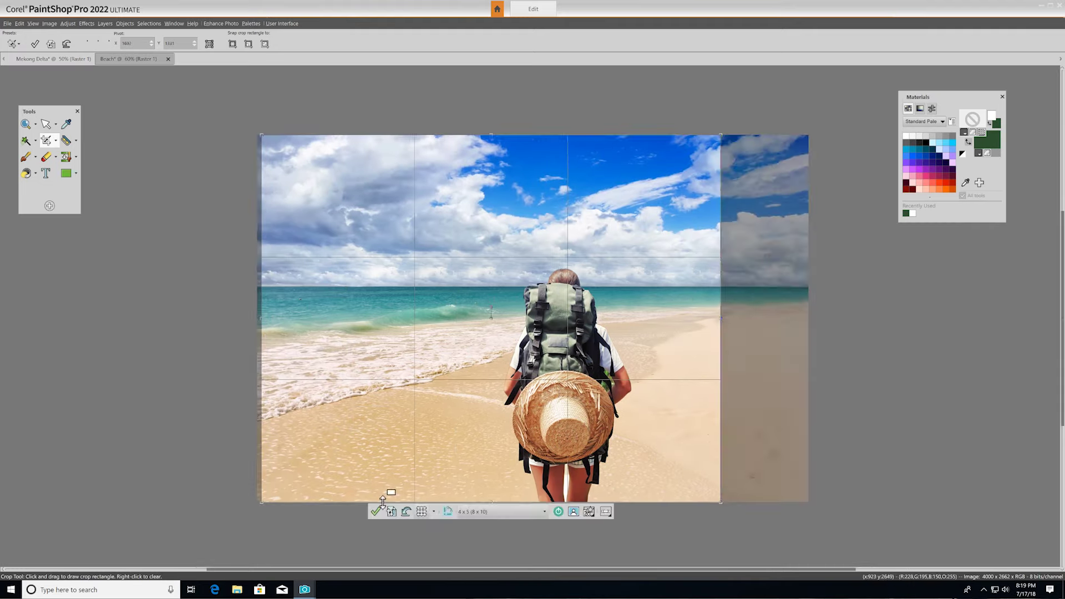
pyautogui.click(378, 509)
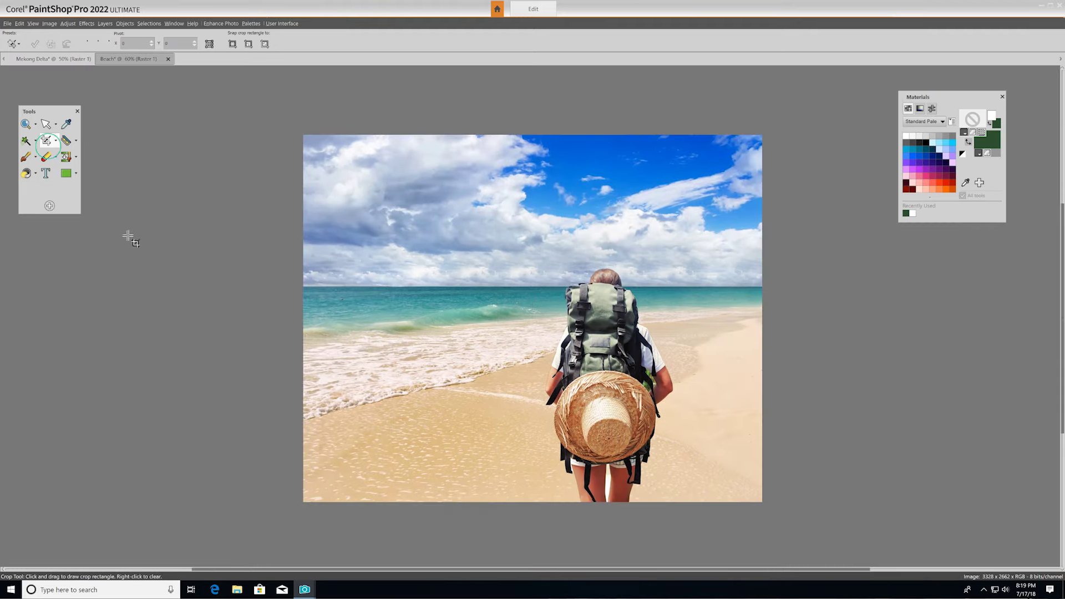
pyautogui.click(48, 141)
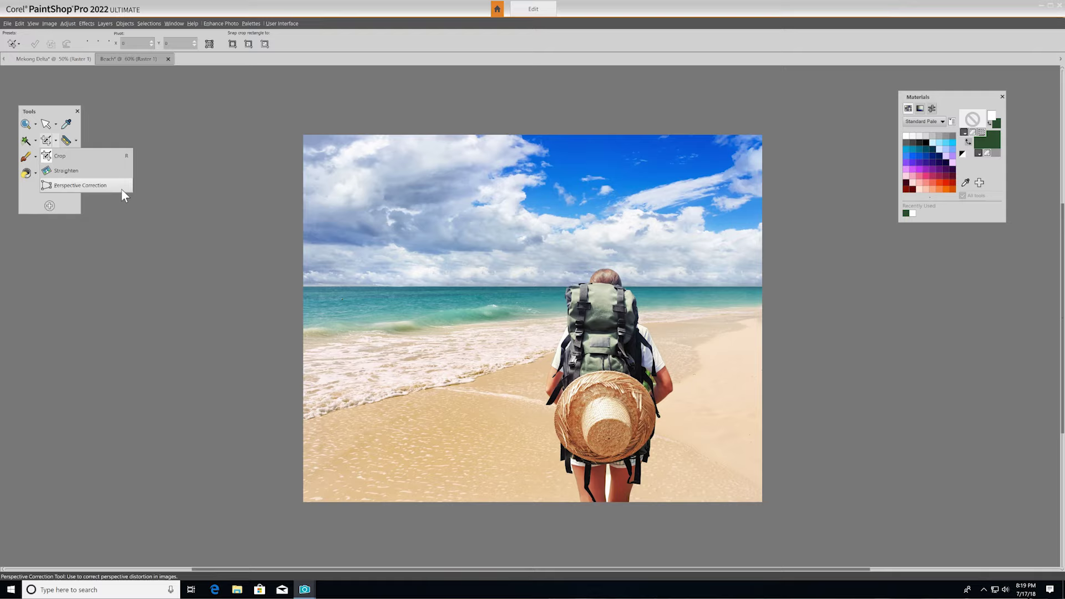
# Step: Open the portrait photo 0S5A7981 from the File menu
pyautogui.click(7, 23)
pyautogui.click(54, 61)
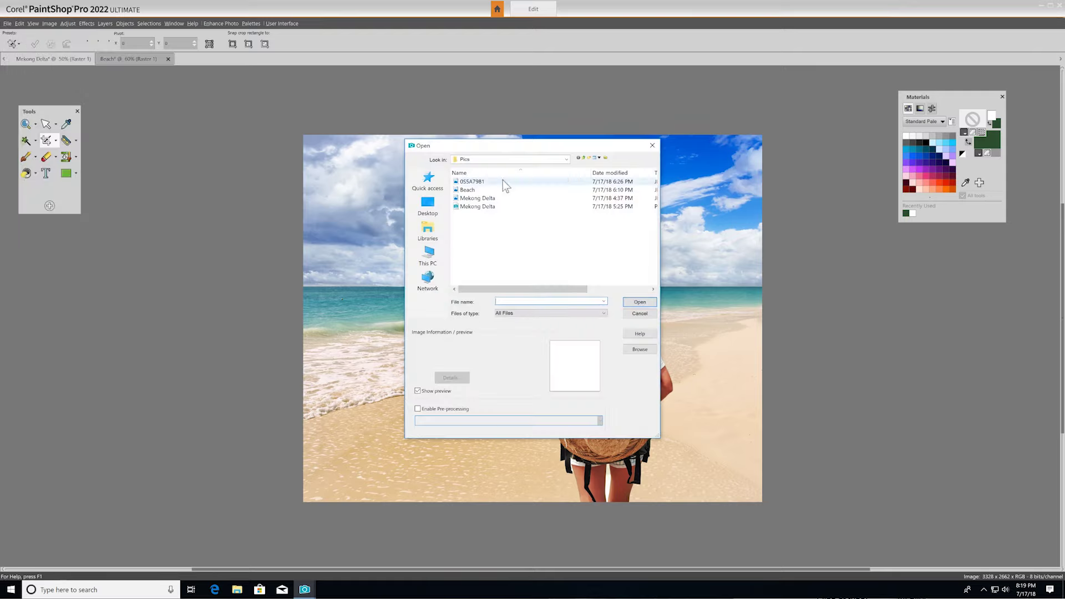
pyautogui.click(503, 181)
pyautogui.click(639, 302)
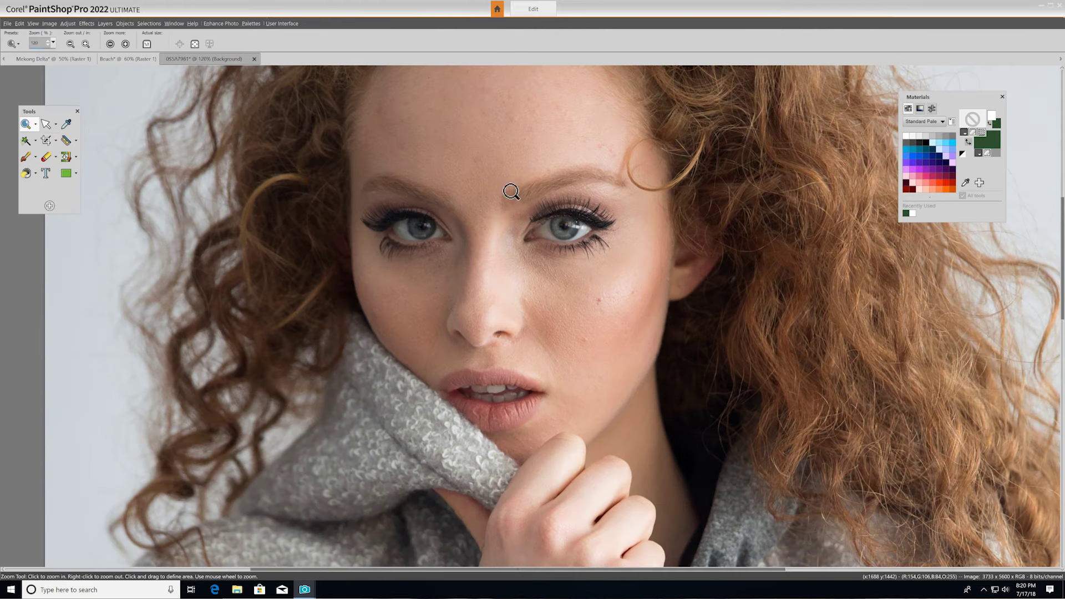
# Step: Try the Red Eye tool, then switch to the Makeover tool
pyautogui.click(75, 139)
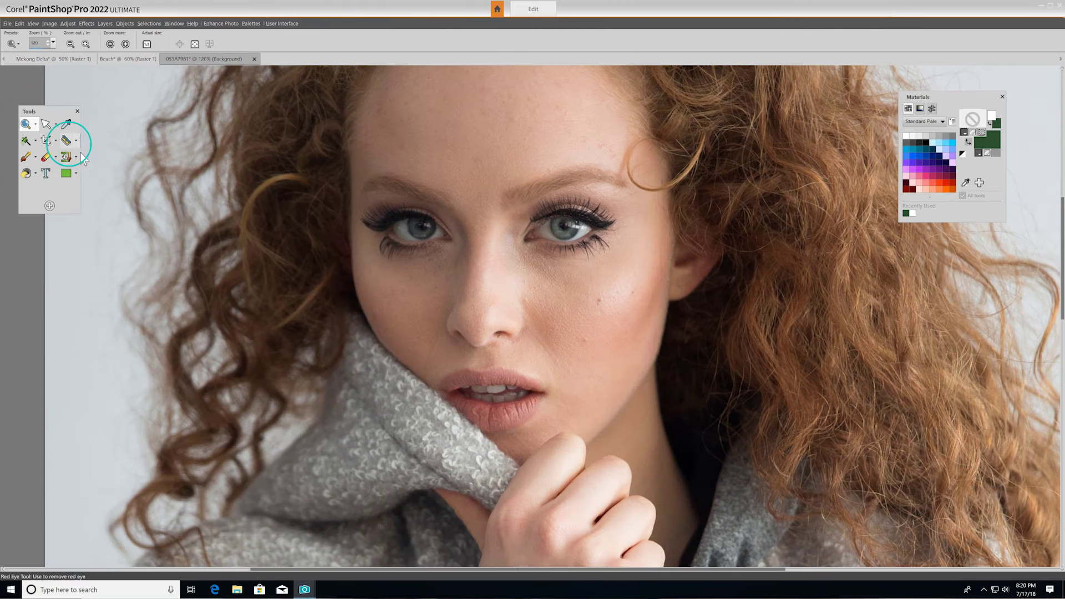
pyautogui.click(69, 143)
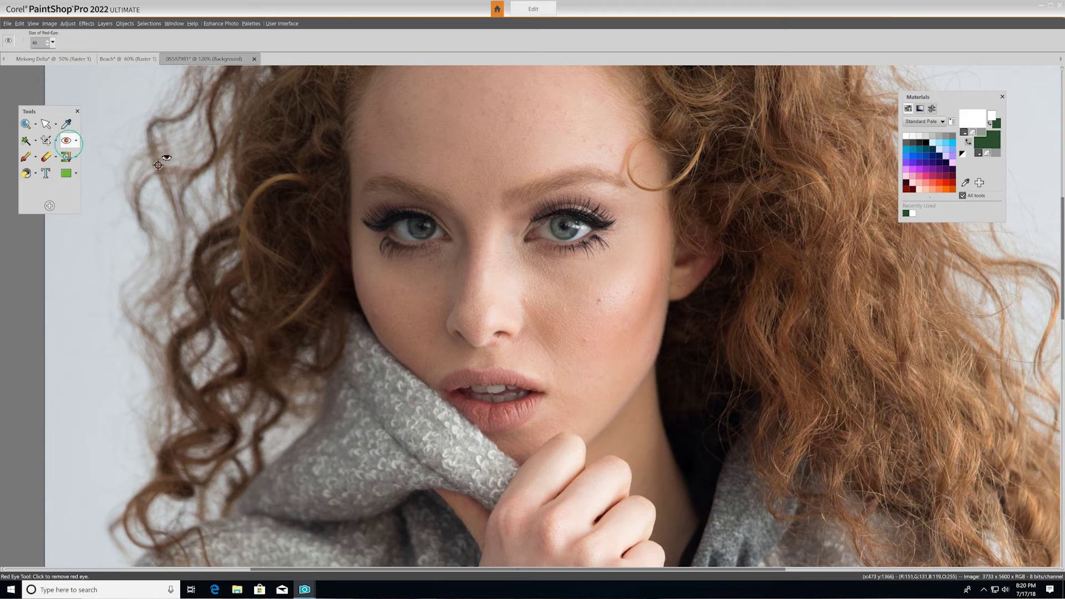
pyautogui.click(76, 140)
pyautogui.click(102, 170)
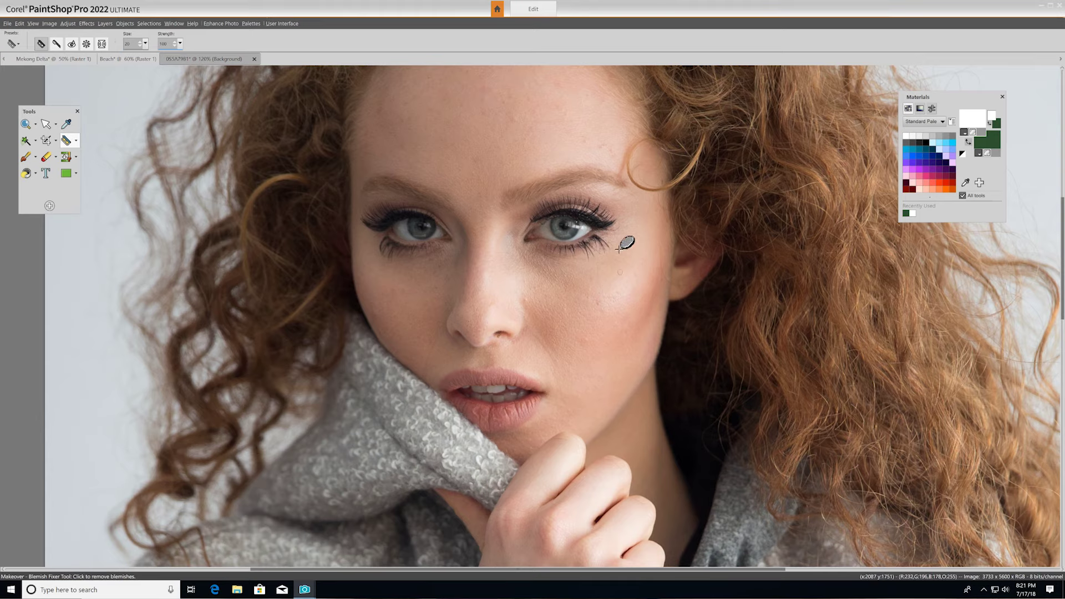
# Step: Zoom in on the lips and whiten the model's teeth with the Makeover tool
pyautogui.press('z')
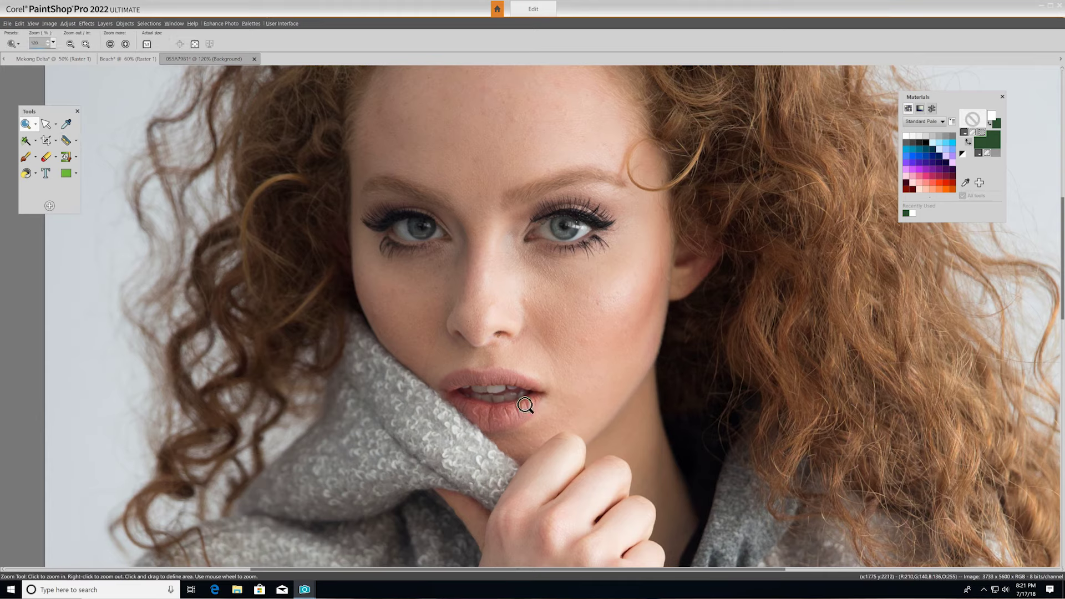
pyautogui.click(494, 409)
pyautogui.click(494, 409)
pyautogui.click(76, 140)
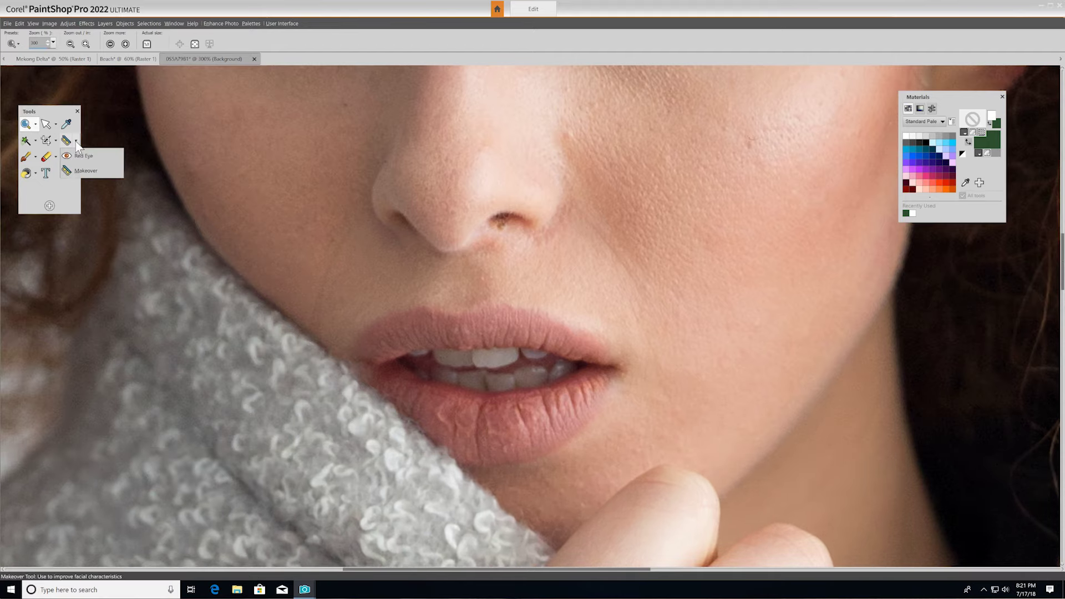
pyautogui.click(88, 152)
pyautogui.click(56, 44)
pyautogui.click(463, 360)
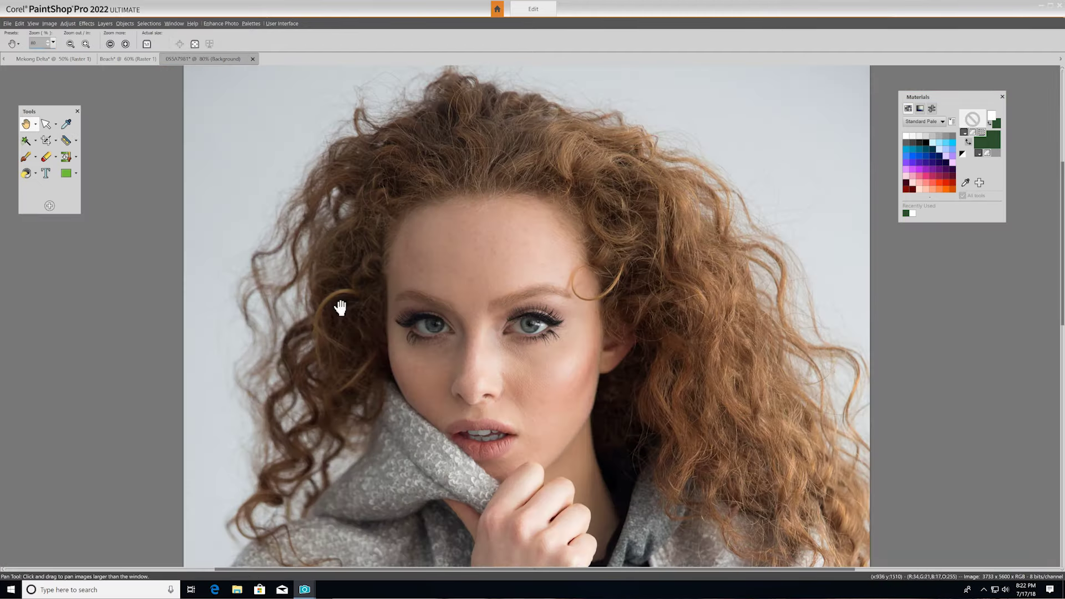
pyautogui.click(26, 157)
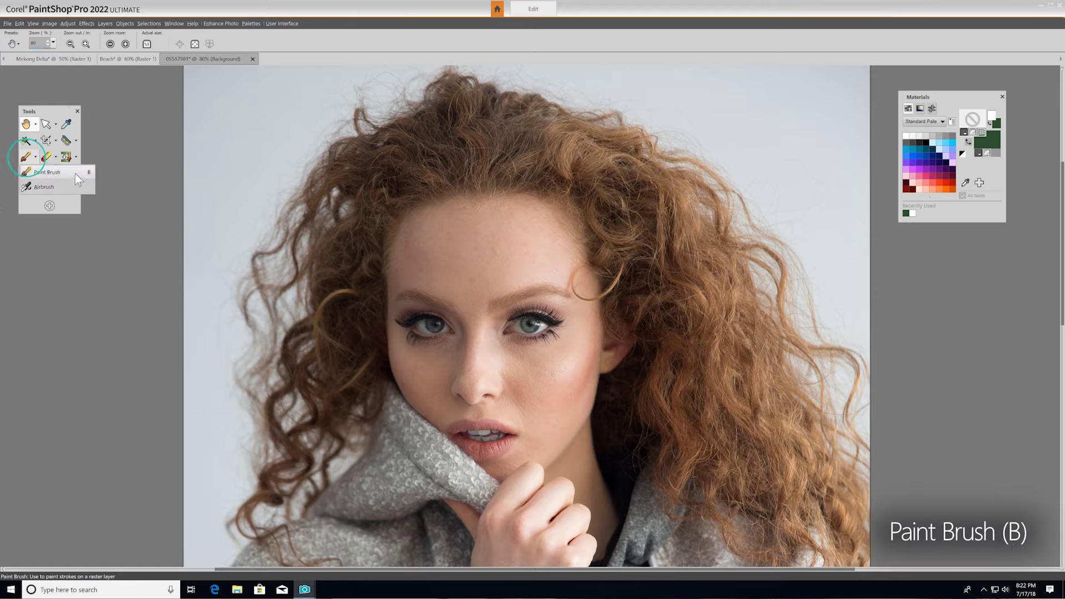
pyautogui.click(75, 173)
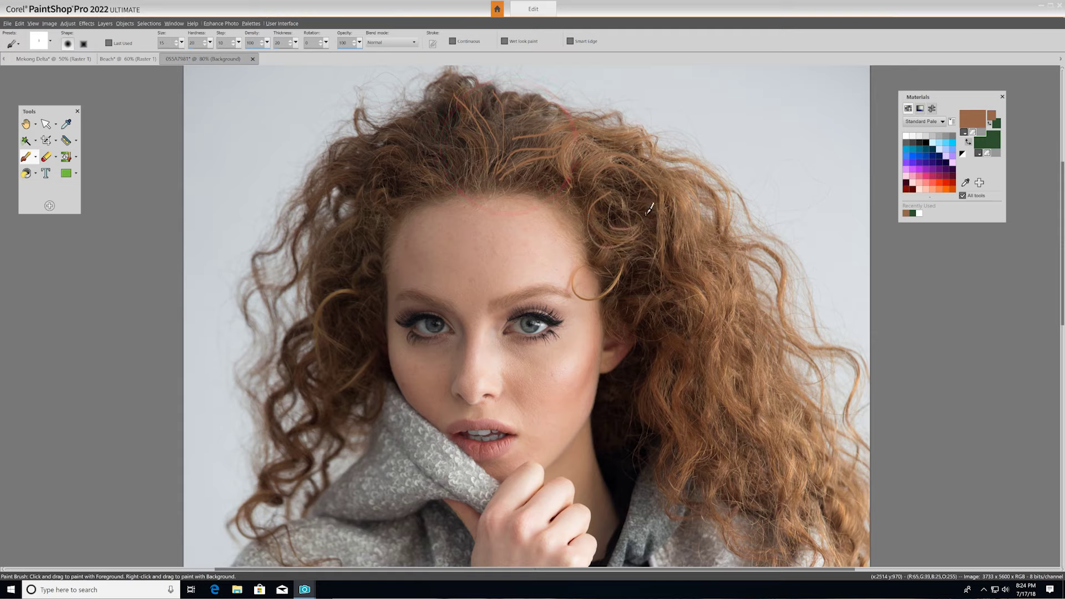
pyautogui.moveTo(429, 121); pyautogui.dragTo(458, 169)
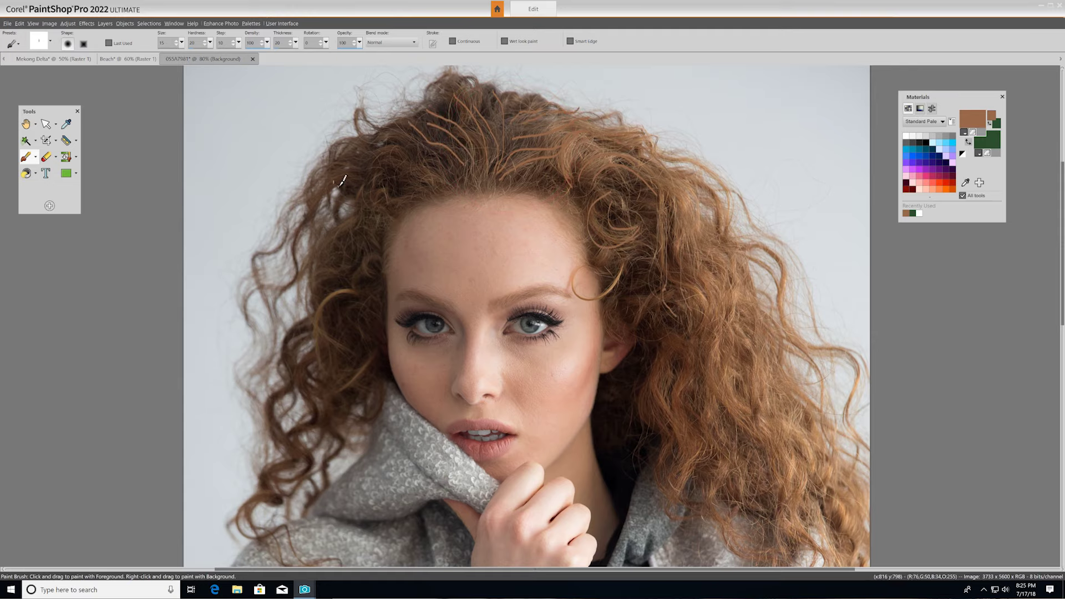
pyautogui.click(35, 157)
pyautogui.click(63, 184)
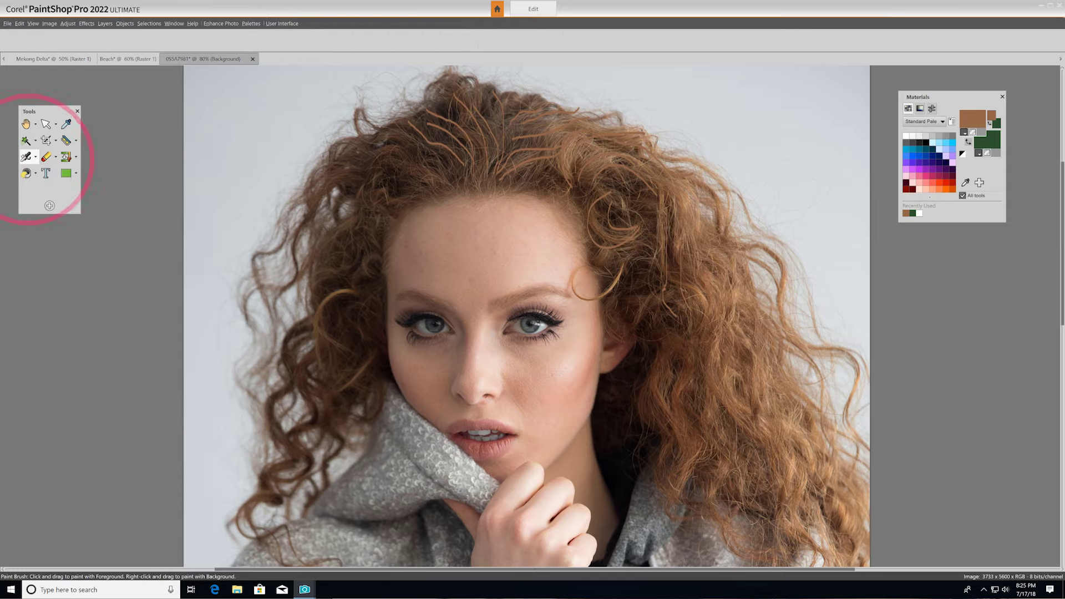
pyautogui.hotkey('ctrl', 'z')
pyautogui.moveTo(431, 176); pyautogui.dragTo(437, 168)
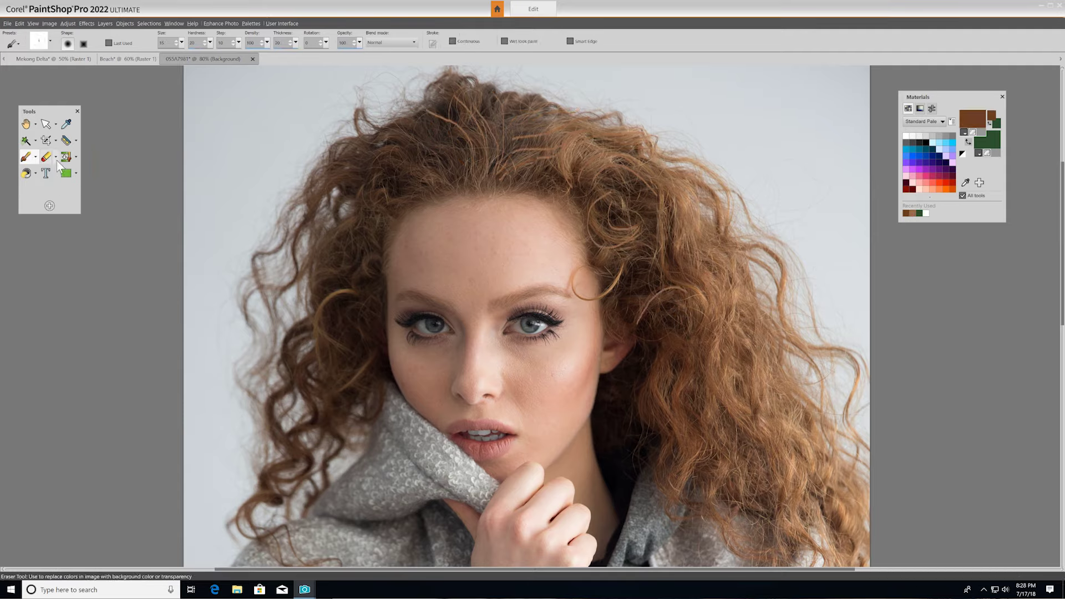
pyautogui.click(56, 157)
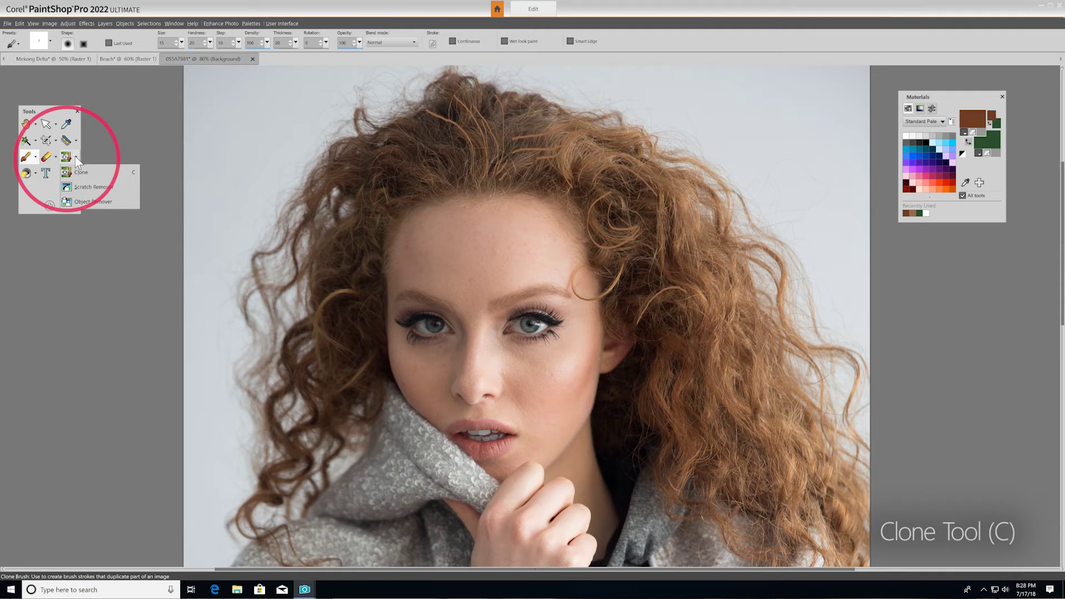
# Step: With the Clone tool, set the eye as the source and paint it onto the back of her hand
pyautogui.click(118, 171)
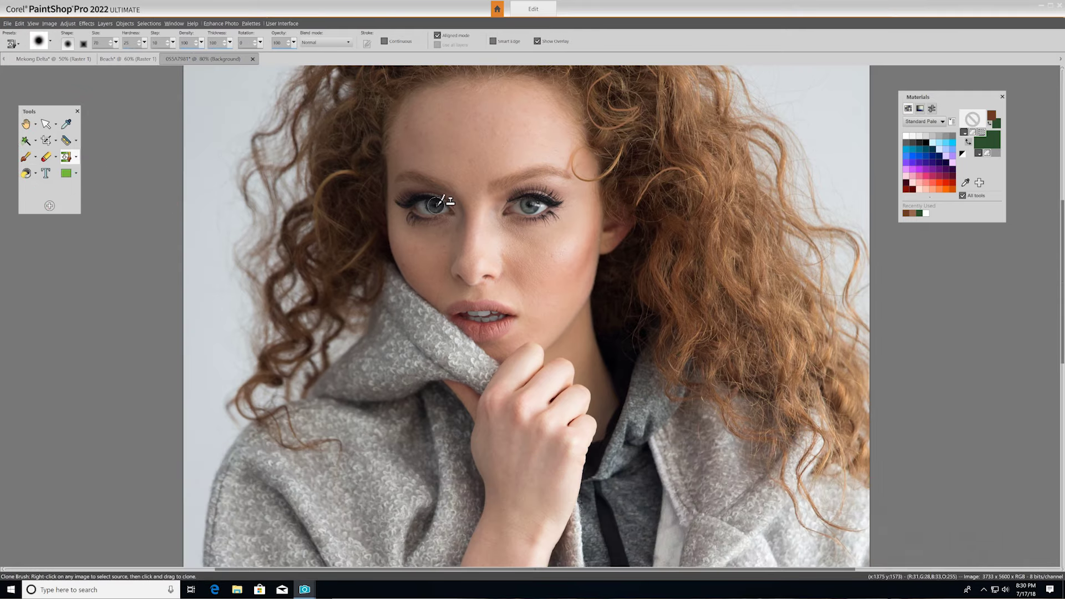
pyautogui.rightClick(438, 205)
pyautogui.moveTo(528, 447); pyautogui.dragTo(520, 456)
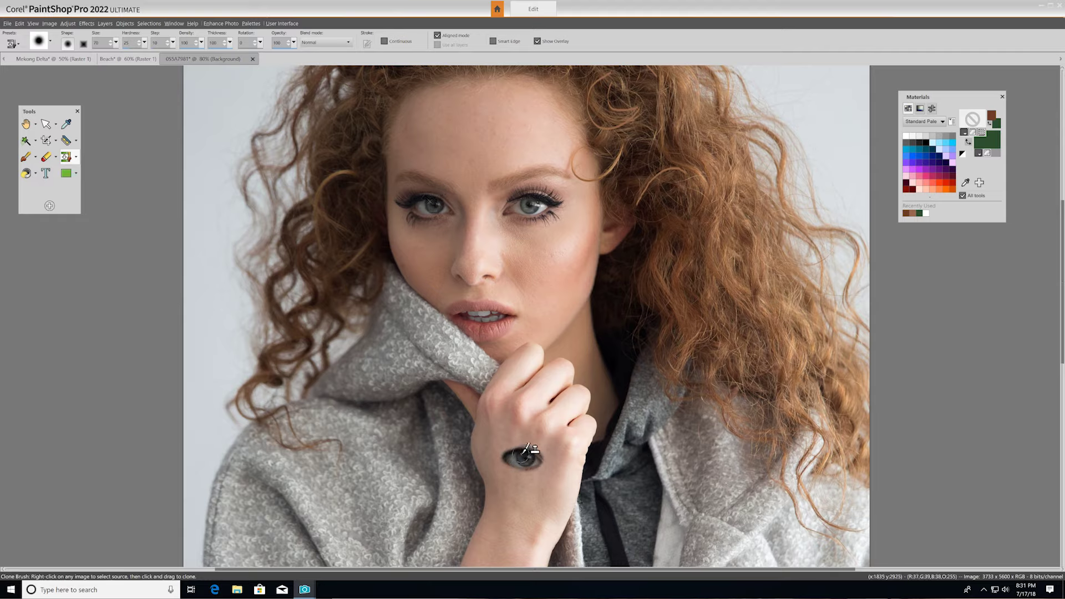
pyautogui.click(76, 157)
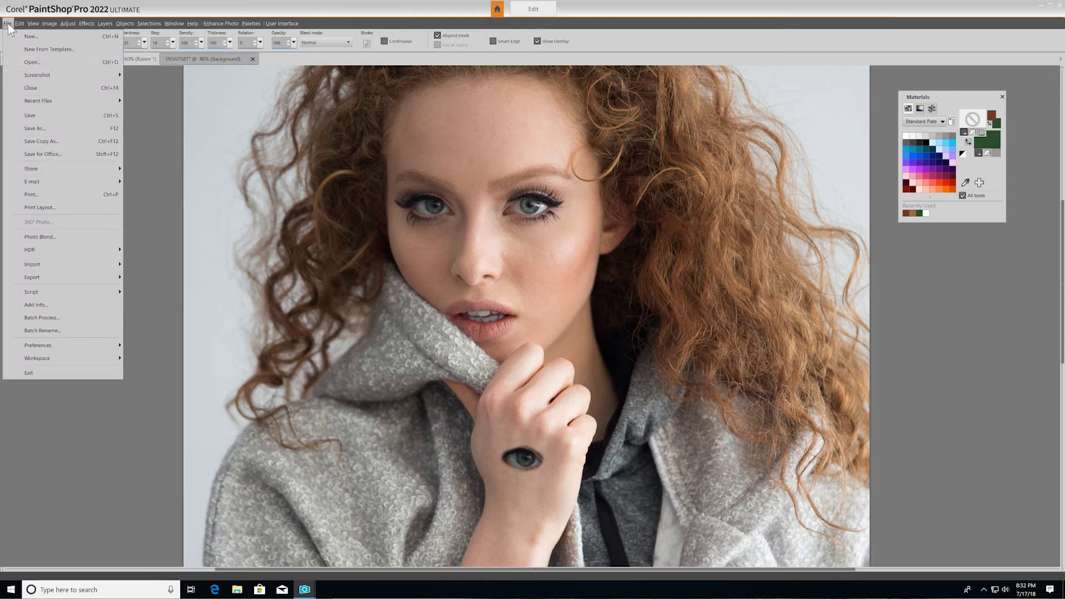
# Step: Open the colouring book image
pyautogui.click(53, 59)
pyautogui.click(487, 198)
pyautogui.click(644, 302)
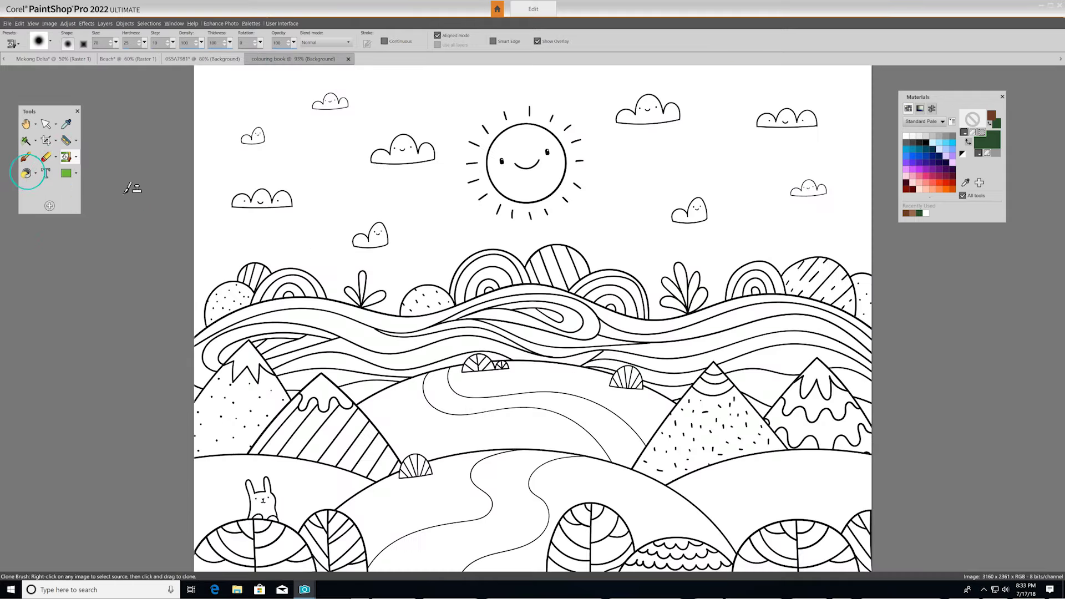
# Step: Flood fill the path brown, the hills green and the sky light blue
pyautogui.click(35, 173)
pyautogui.click(71, 188)
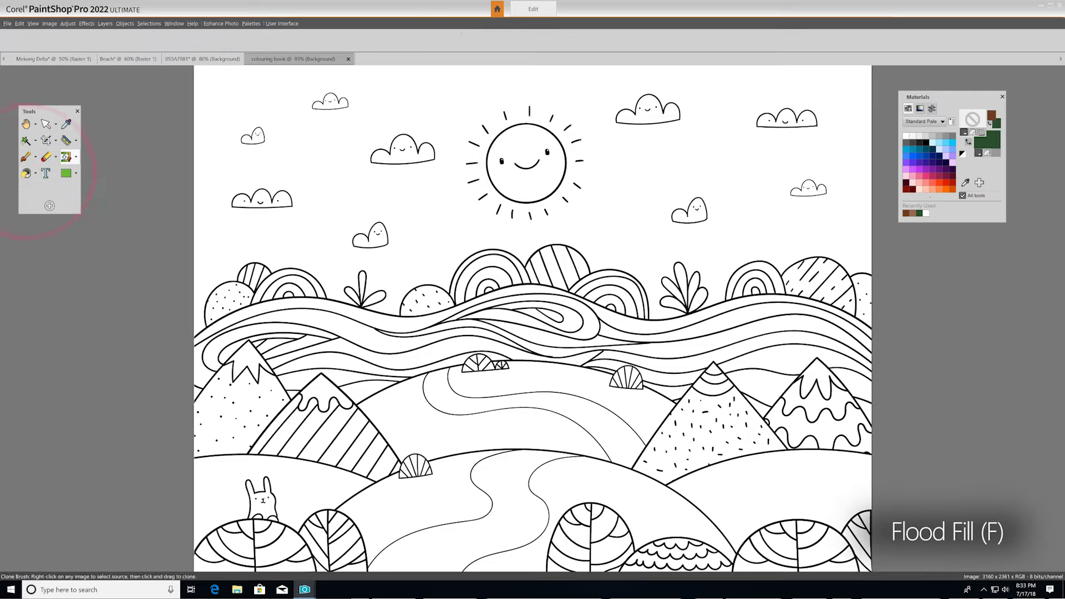
pyautogui.click(554, 391)
pyautogui.click(499, 500)
pyautogui.click(972, 119)
pyautogui.click(583, 398)
pyautogui.click(732, 468)
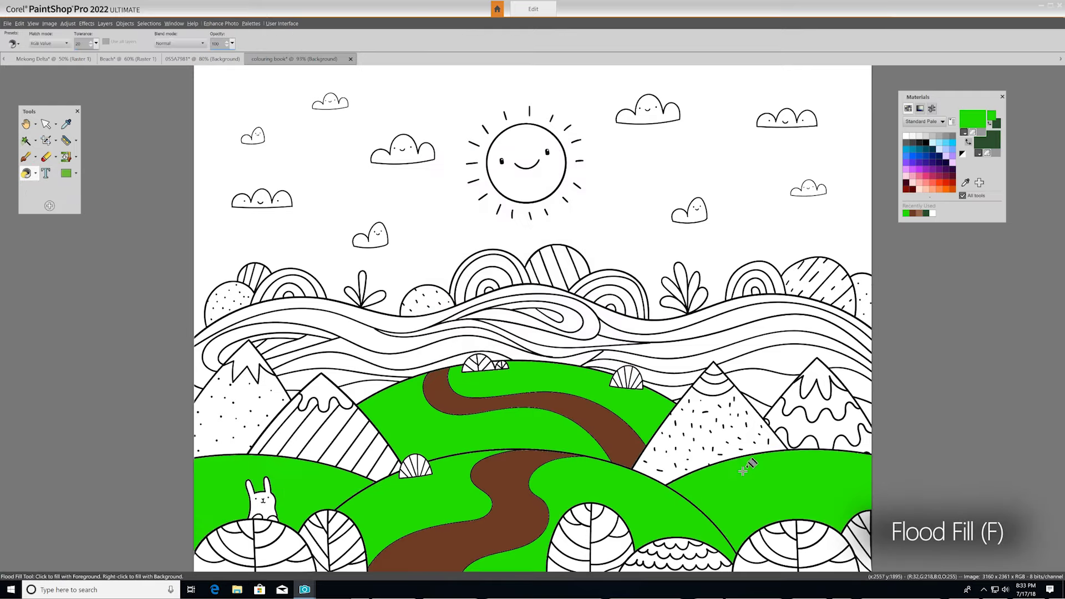
pyautogui.click(972, 118)
pyautogui.click(572, 425)
pyautogui.click(753, 236)
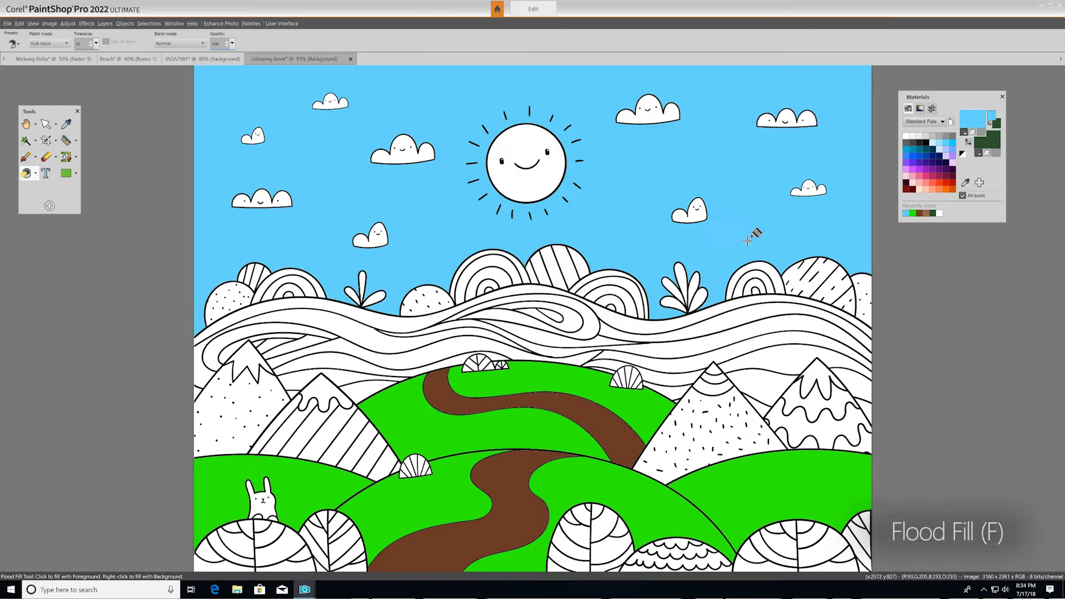
# Step: Recolour the blue sky yellow with the Color Changer tool
pyautogui.click(36, 173)
pyautogui.click(76, 202)
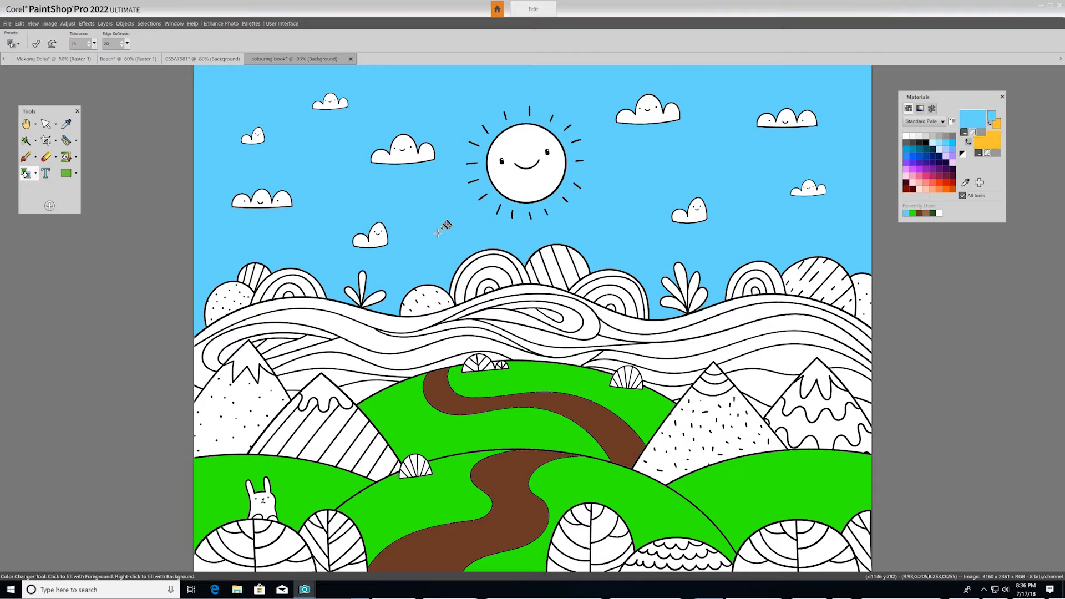
pyautogui.rightClick(437, 232)
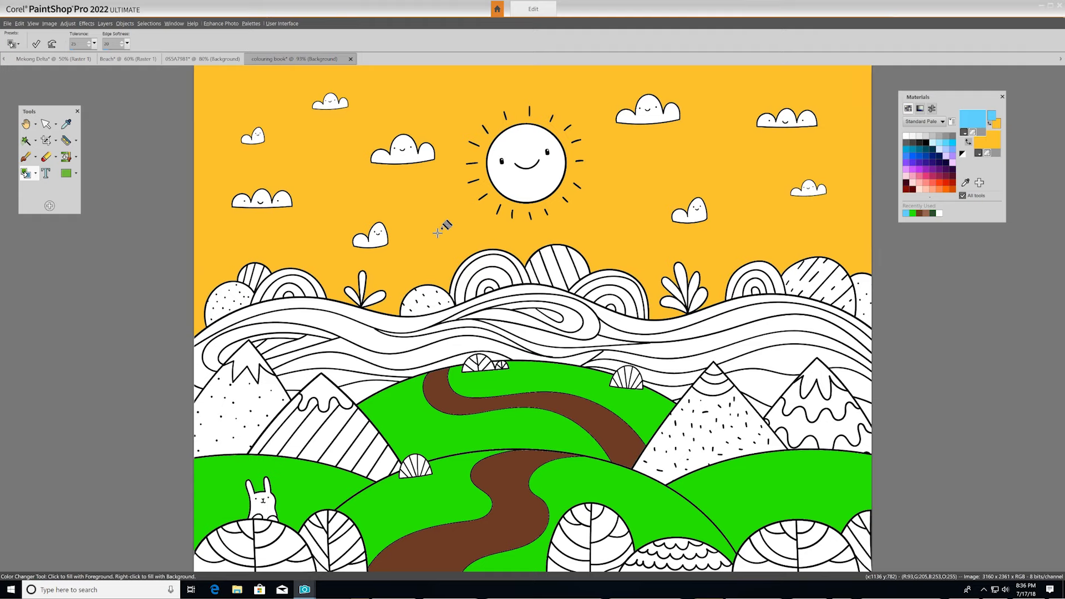
# Step: Open the Galaxy image
pyautogui.click(7, 23)
pyautogui.click(56, 68)
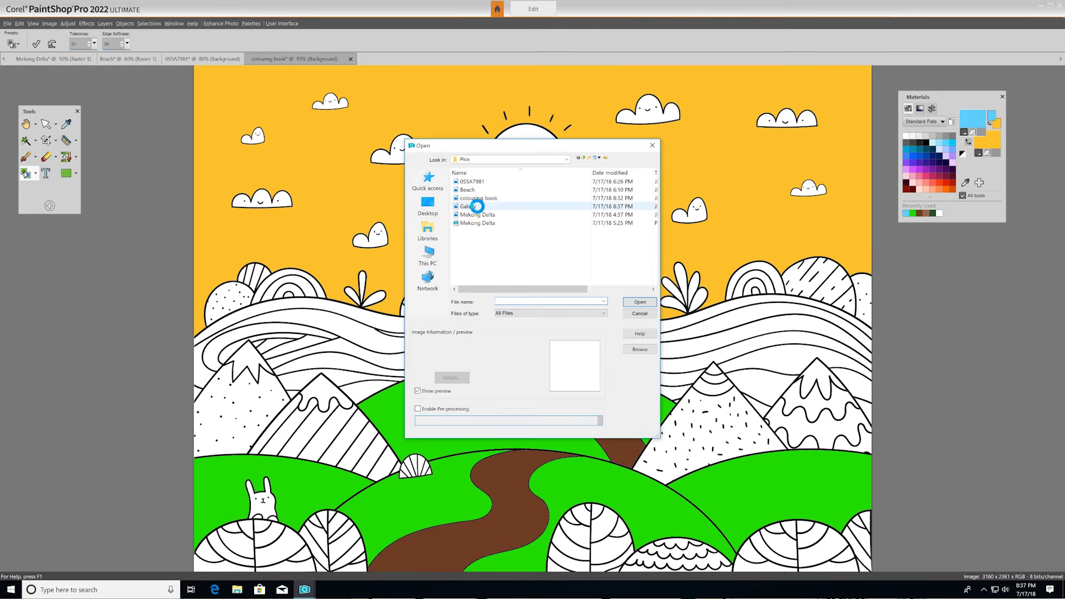
pyautogui.doubleClick(467, 207)
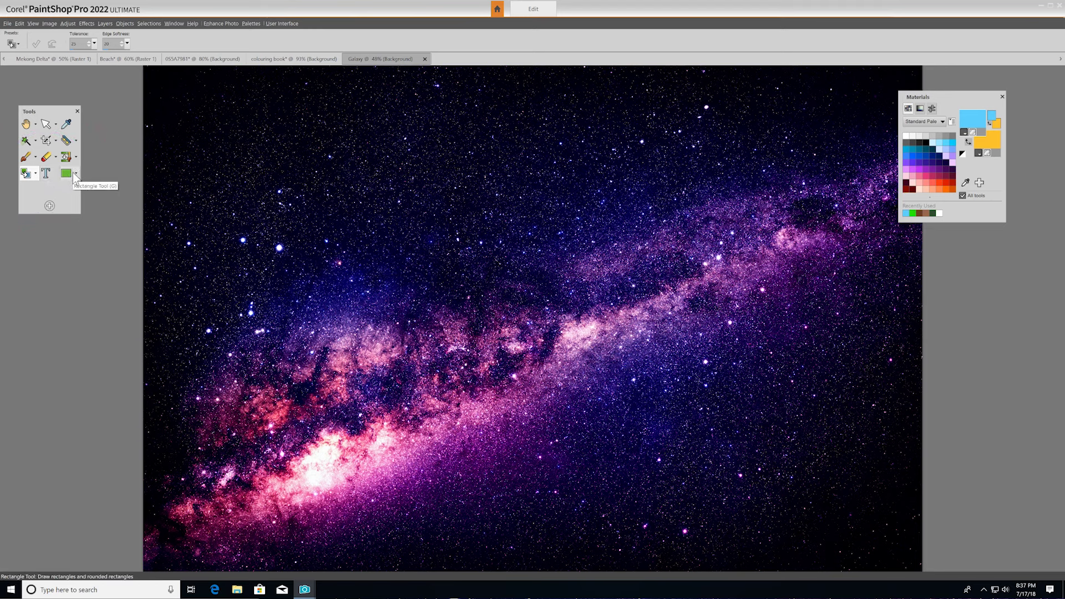
# Step: Draw a wide white rectangle across the middle of the galaxy
pyautogui.click(75, 174)
pyautogui.click(111, 205)
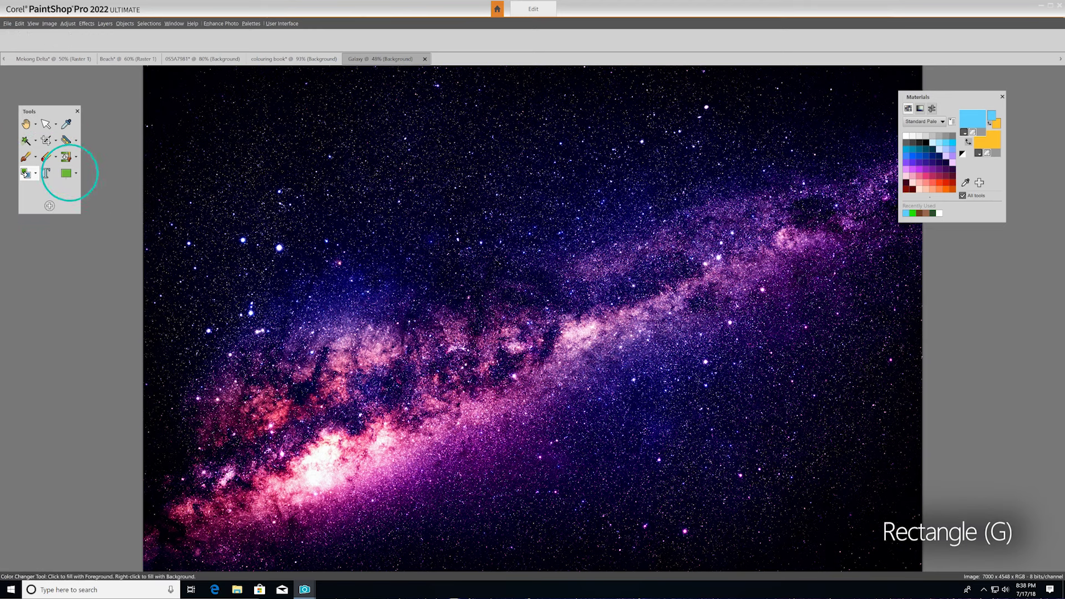
pyautogui.moveTo(212, 244); pyautogui.dragTo(852, 349)
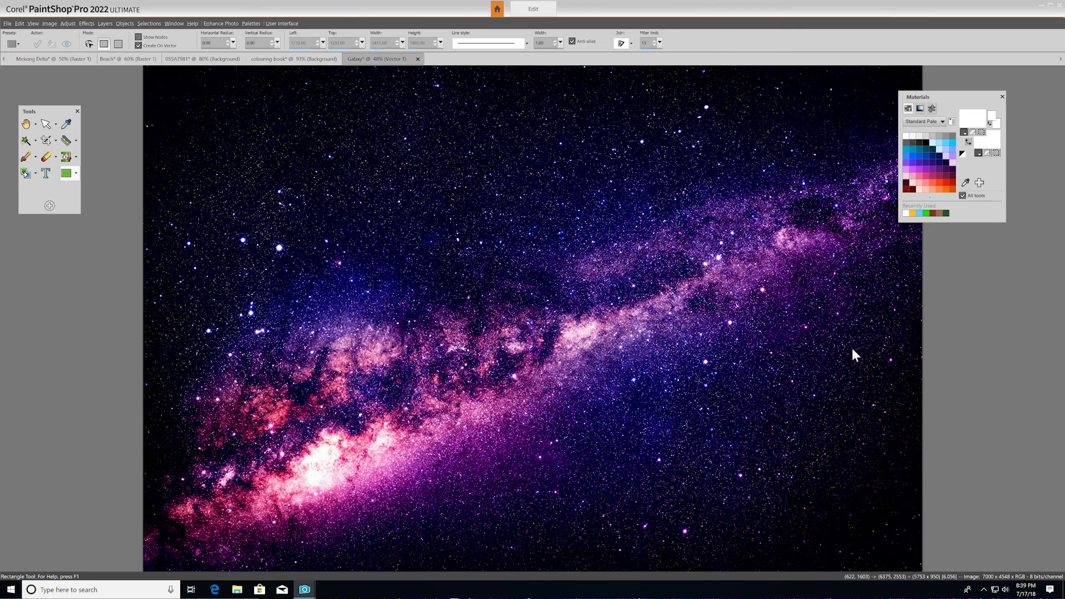
pyautogui.click(32, 23)
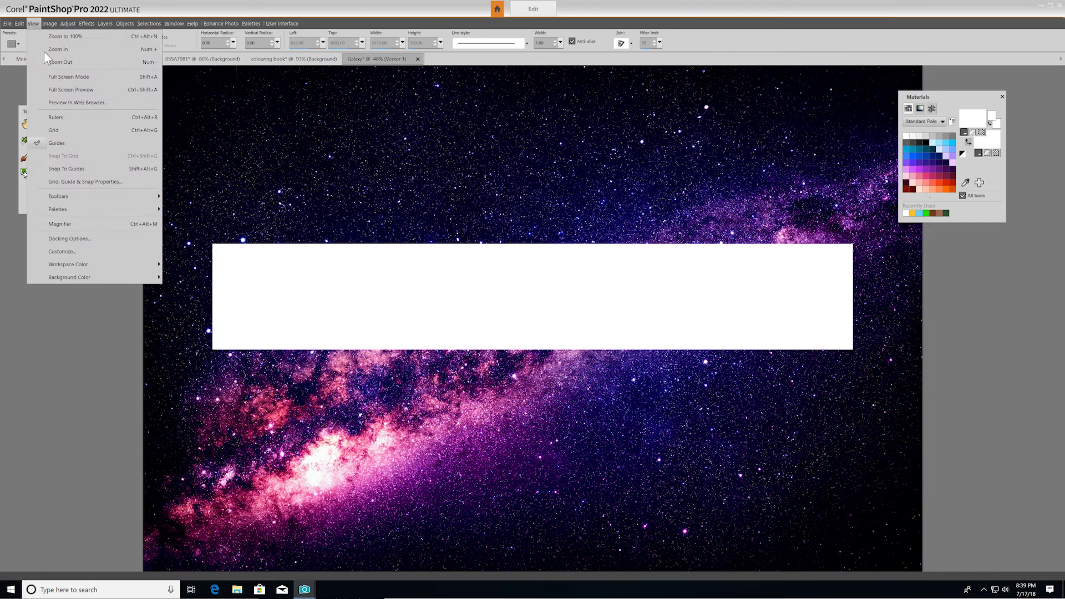
# Step: Set the Vector 1 banner layer's opacity to 51 and add the 'OUTER SPACE' text
pyautogui.moveTo(122, 208)
pyautogui.click(232, 261)
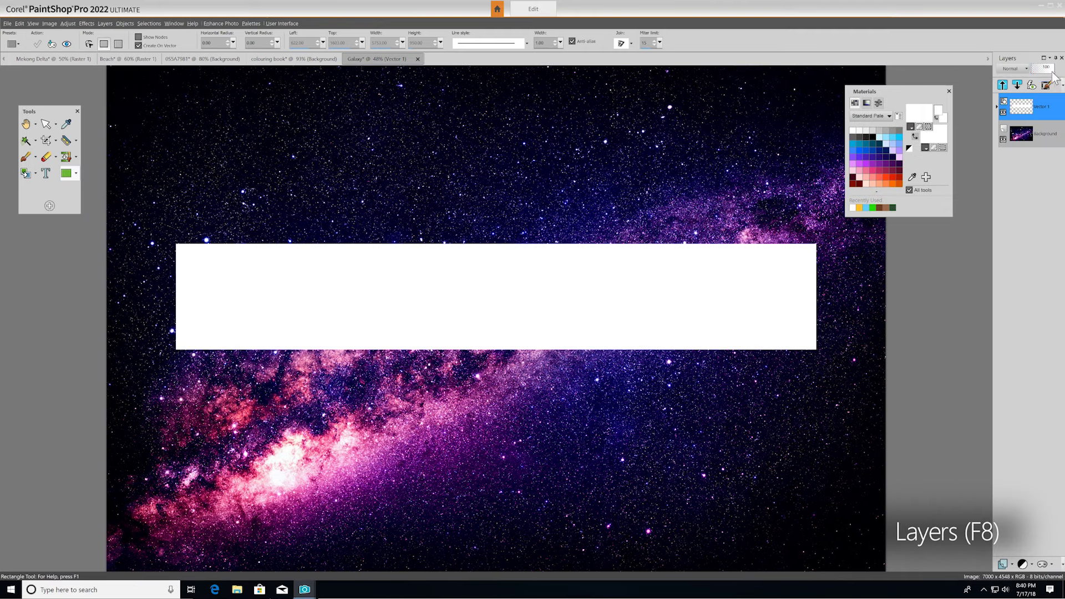
pyautogui.moveTo(1046, 71); pyautogui.dragTo(1045, 79)
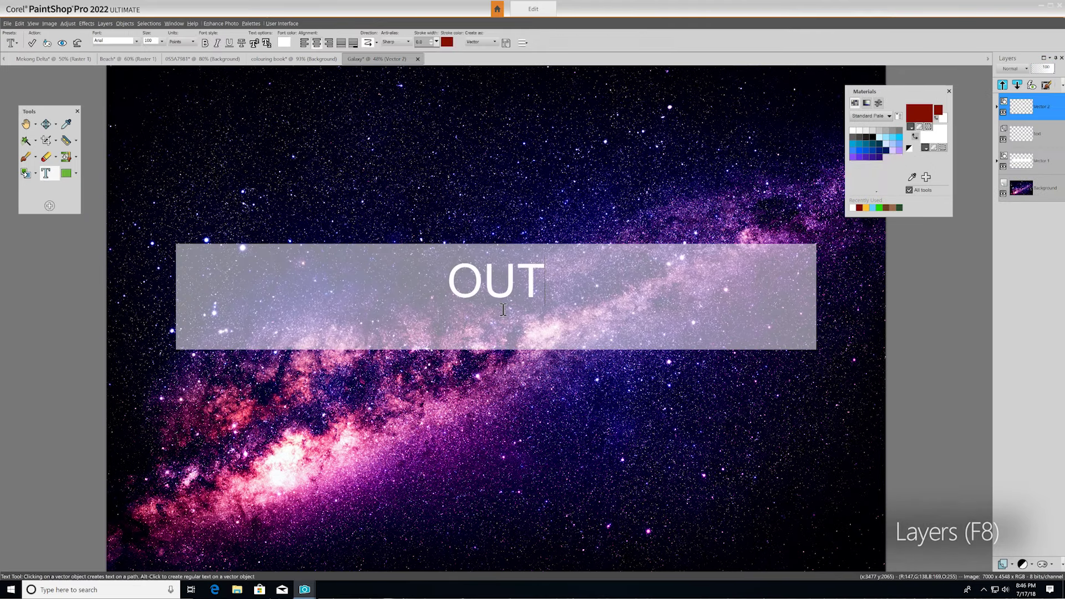
pyautogui.write('ER S')
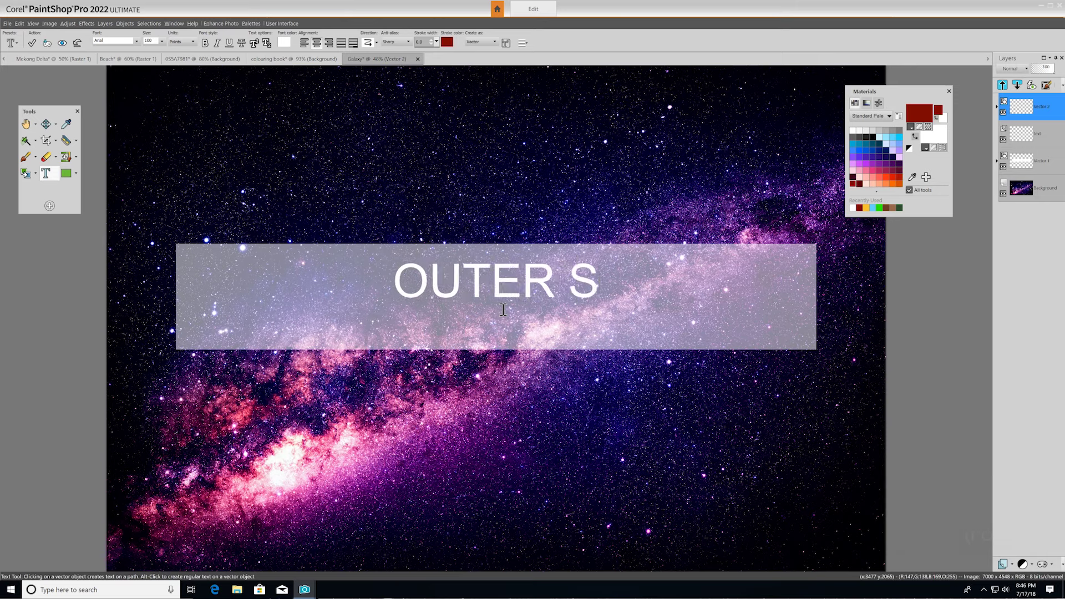
pyautogui.write('PACE')
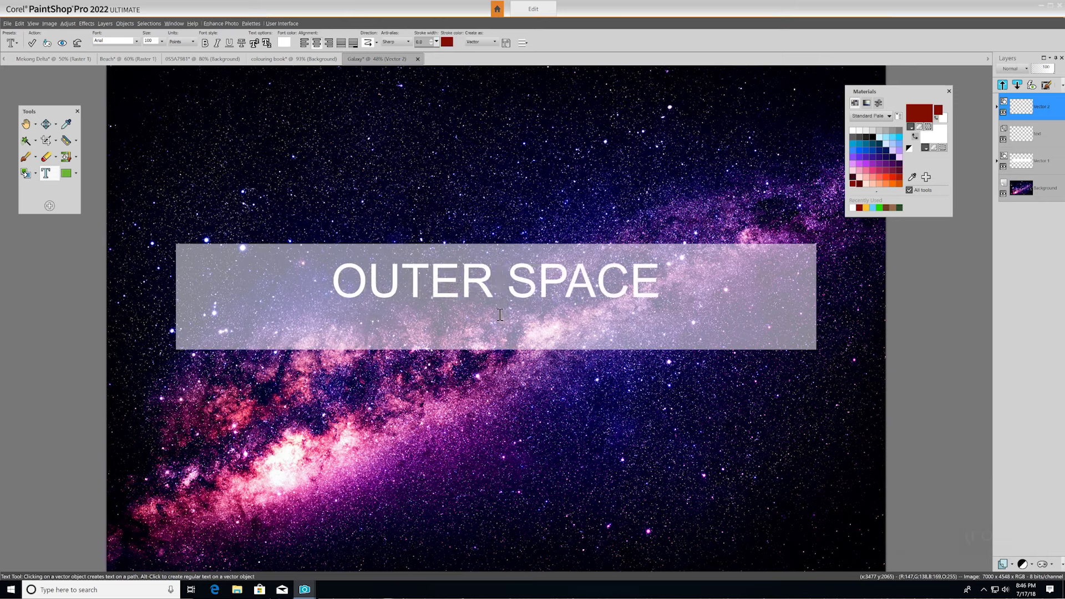
# Step: Move the Vector 1 banner slightly higher with the Move tool
pyautogui.click(46, 124)
pyautogui.click(527, 290)
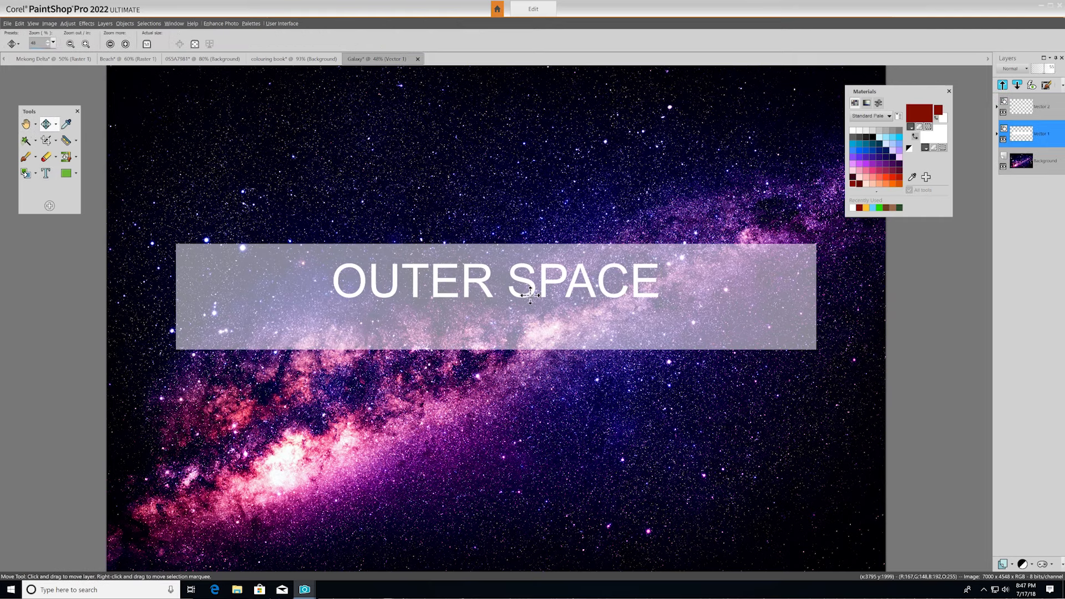
pyautogui.moveTo(530, 295); pyautogui.dragTo(531, 270)
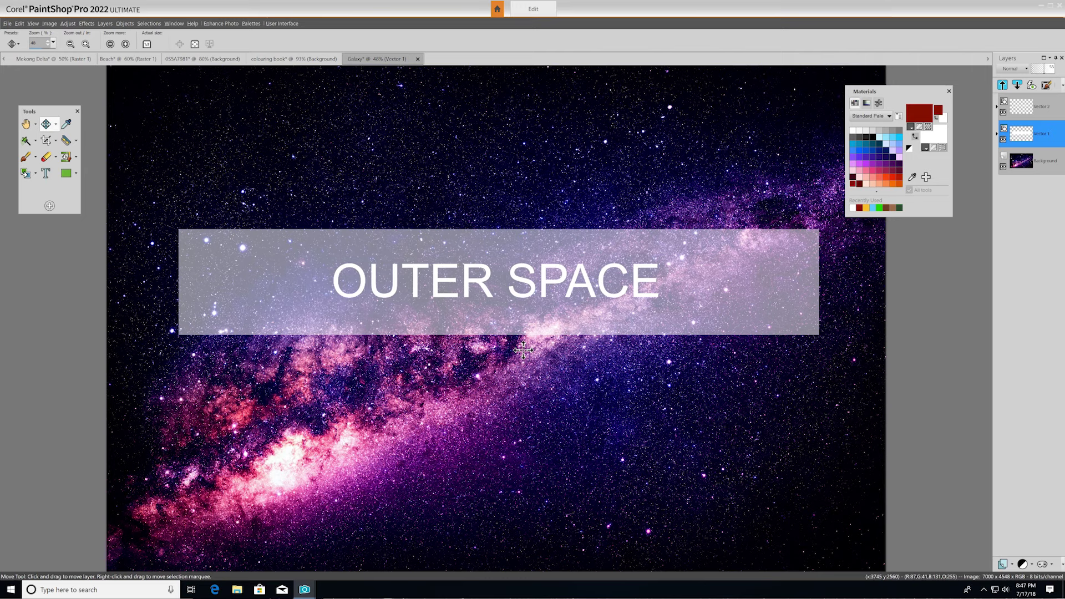
pyautogui.click(193, 24)
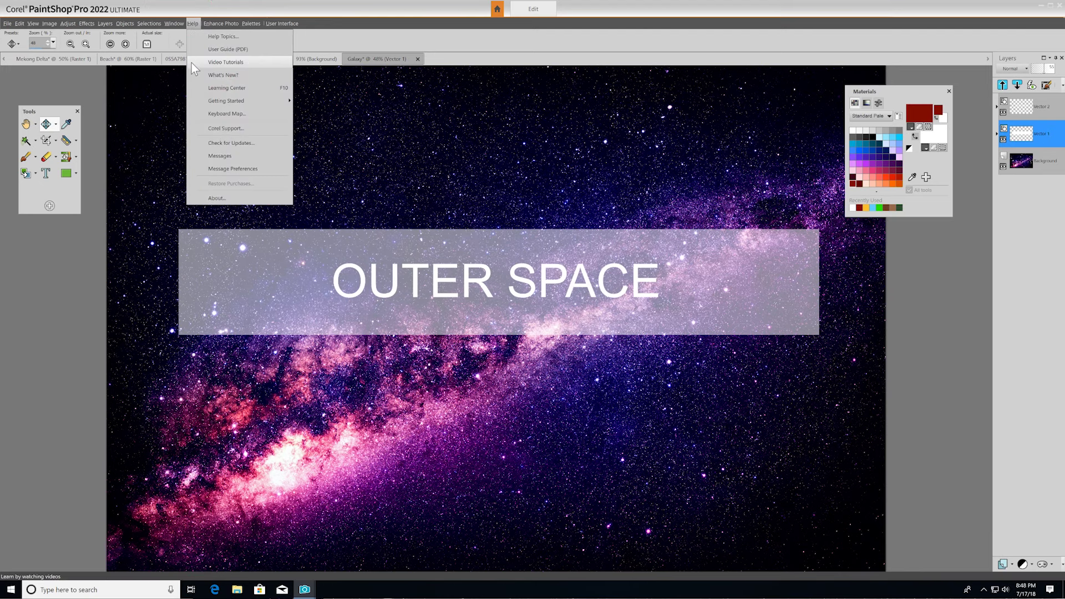